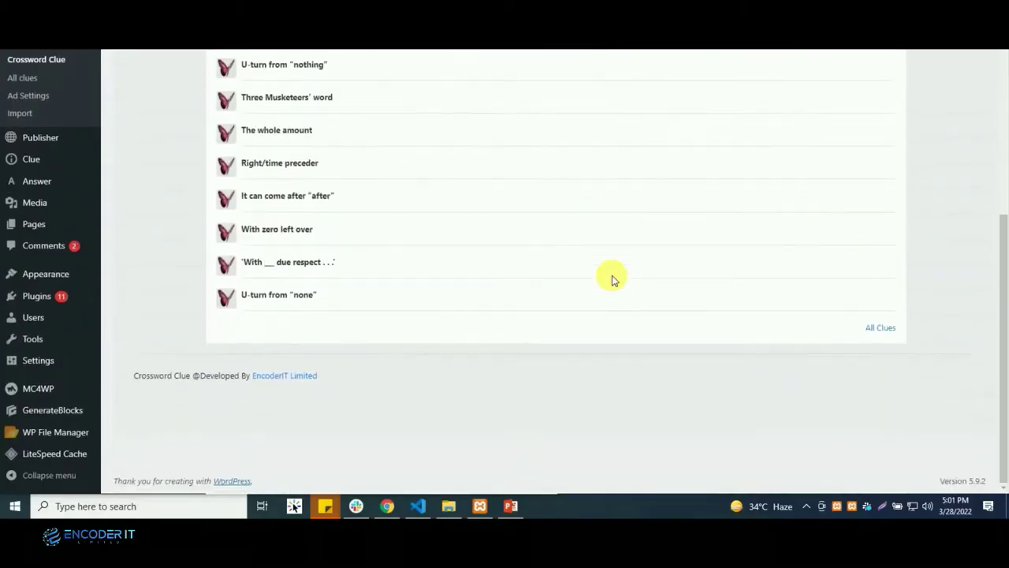
- In All clues, start deleting the clue 'More than most', then cancel to keep it
scroll(614, 279, up, 4)
scroll(613, 279, down, 3)
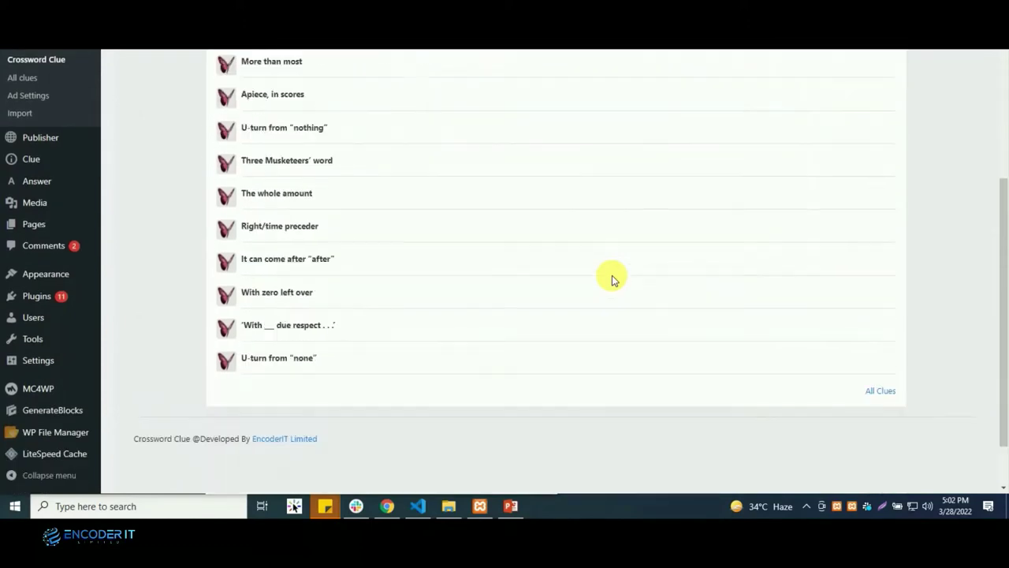
scroll(548, 371, up, 3)
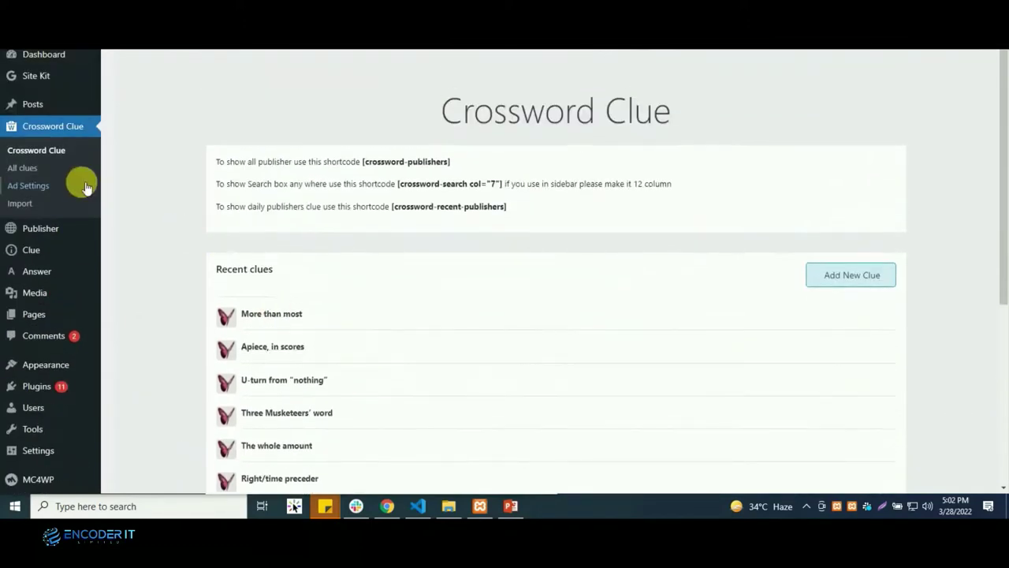
click(62, 176)
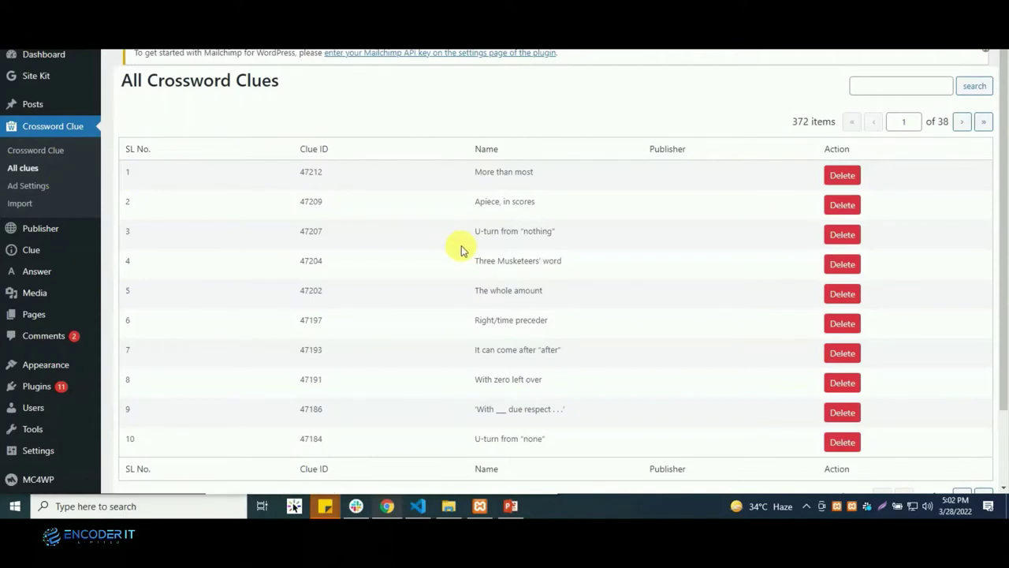
scroll(462, 250, down, 2)
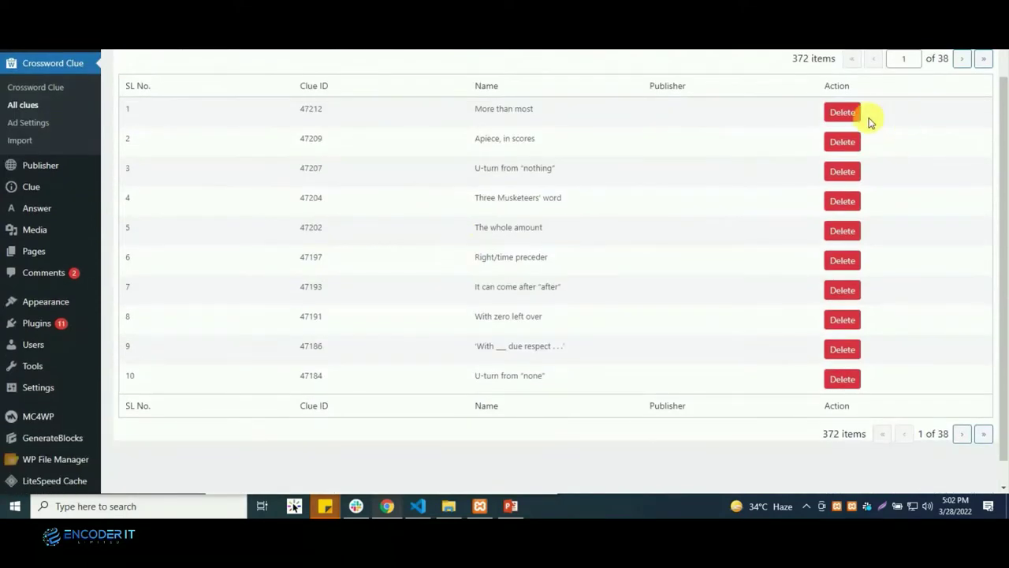
click(856, 114)
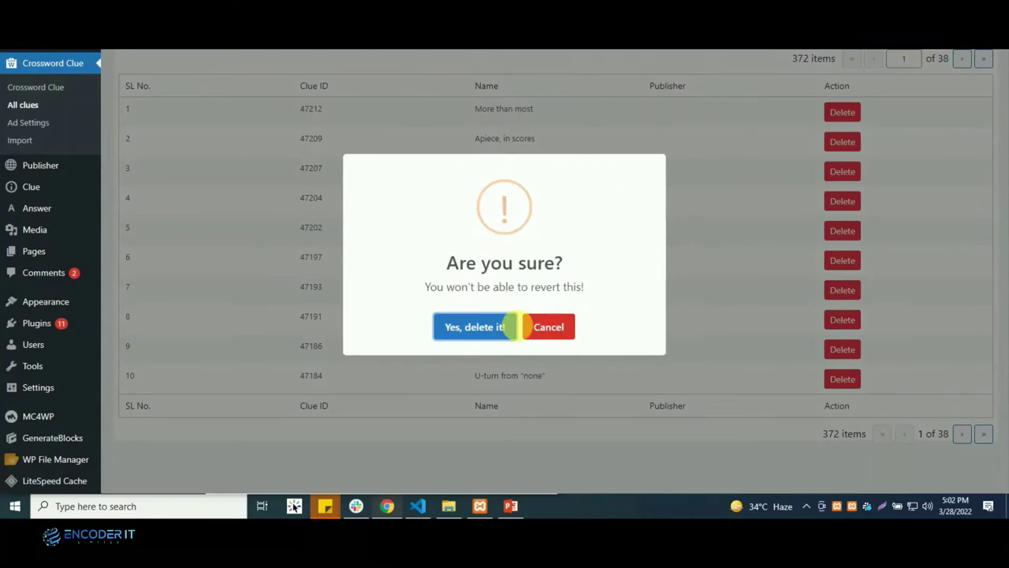
click(536, 328)
scroll(248, 297, up, 2)
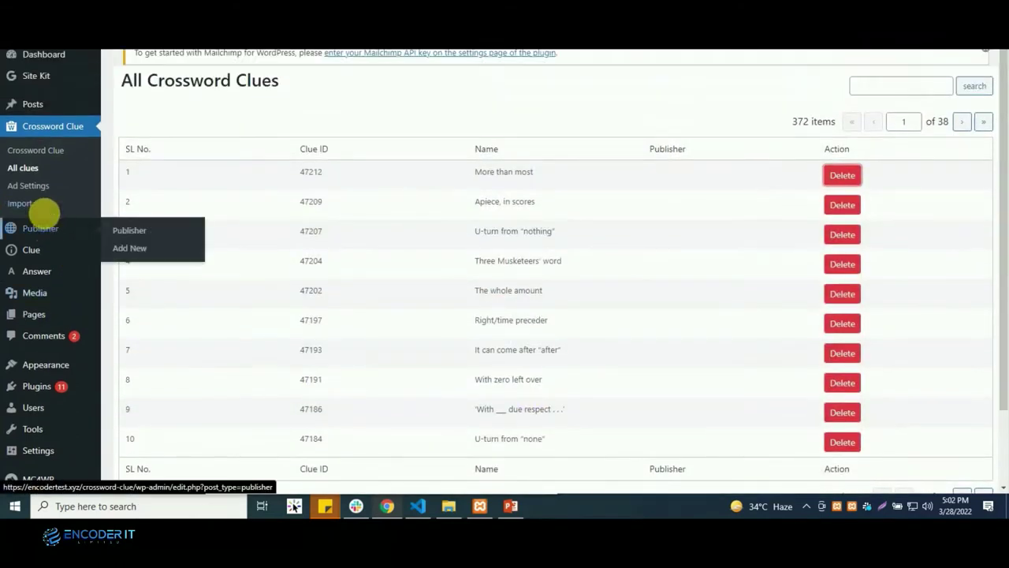
- Show the Ad Settings page and select, then deselect, its AdSense ad script text
click(44, 187)
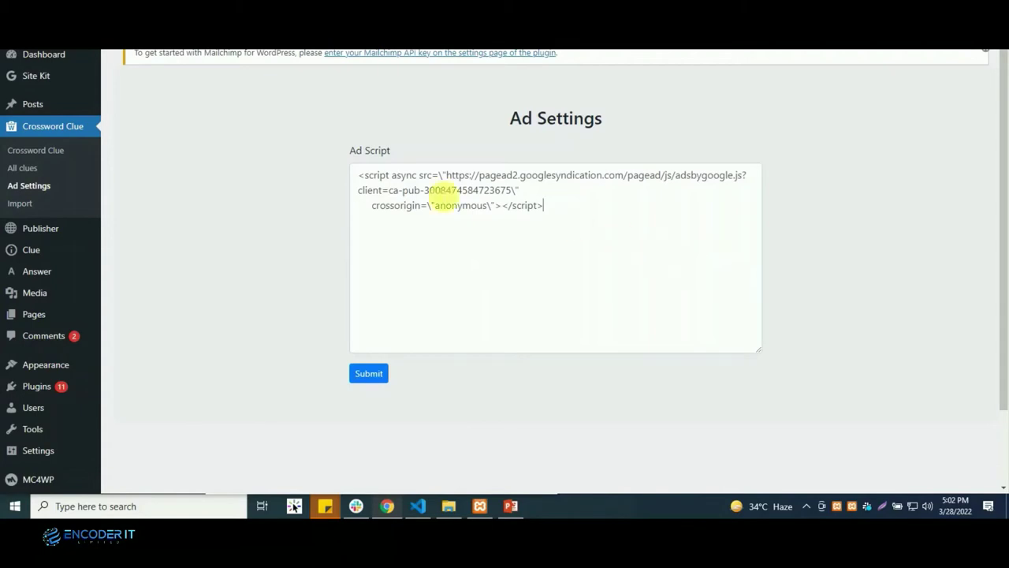
key(ctrl+a)
click(568, 124)
click(536, 150)
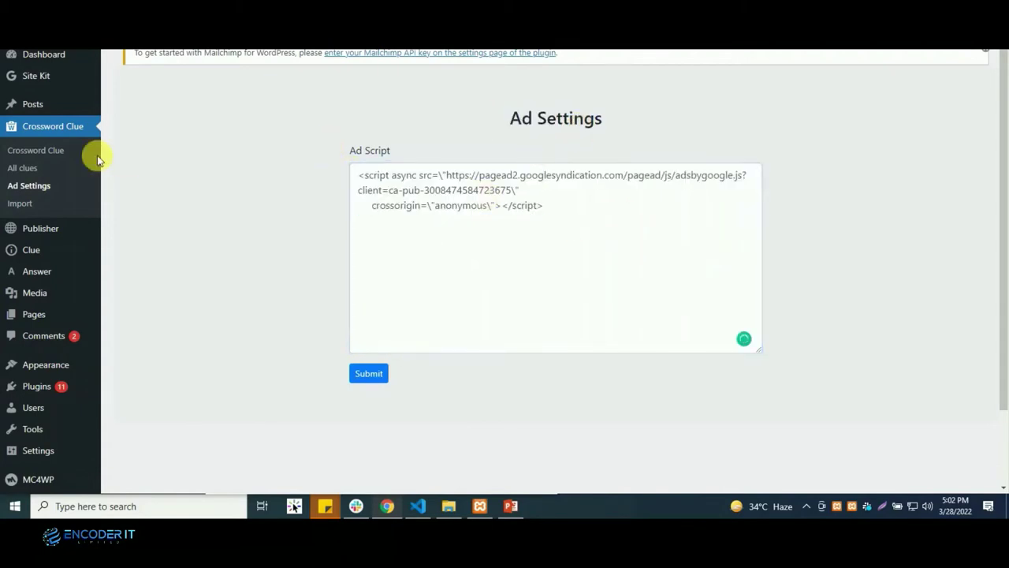
- Attach Book1.csv from Downloads to the CSV importer, then return to the Clue list
click(49, 205)
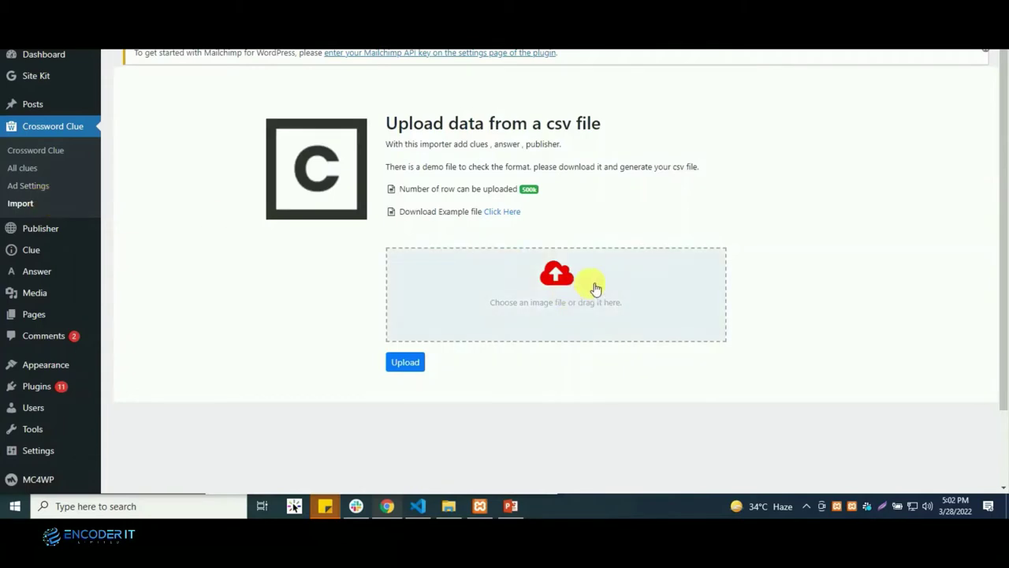
click(591, 280)
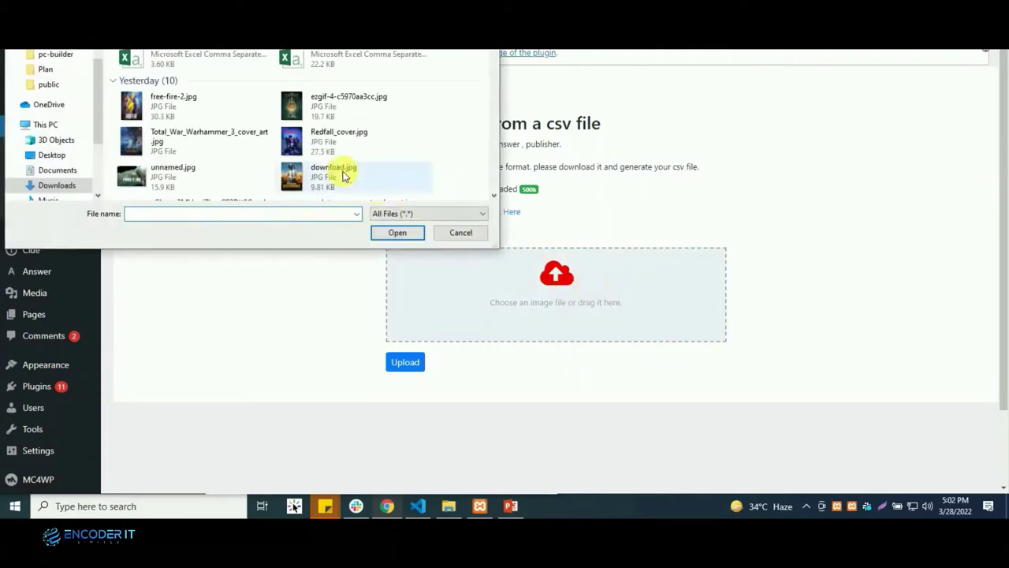
click(196, 67)
double_click(196, 66)
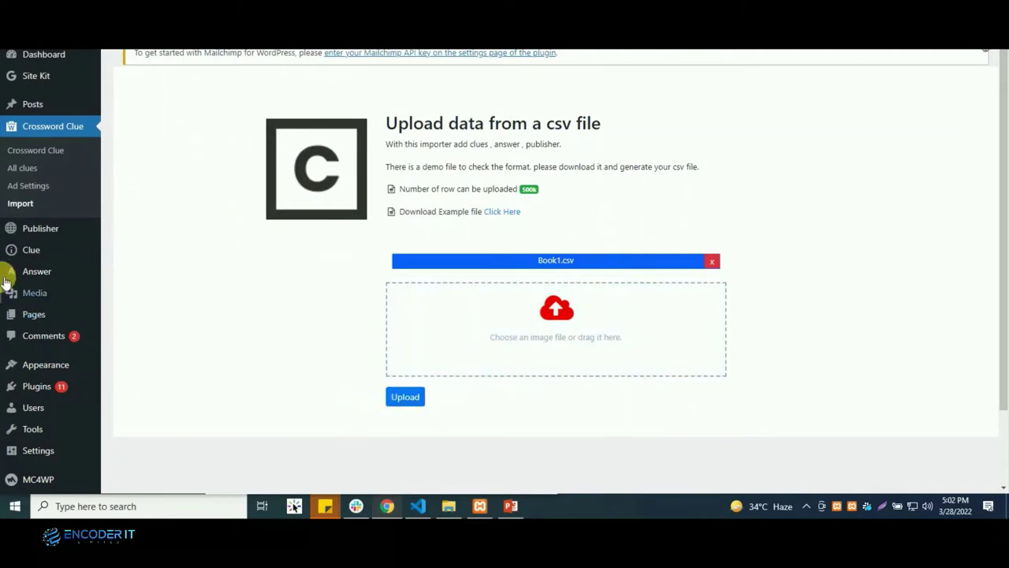
click(61, 256)
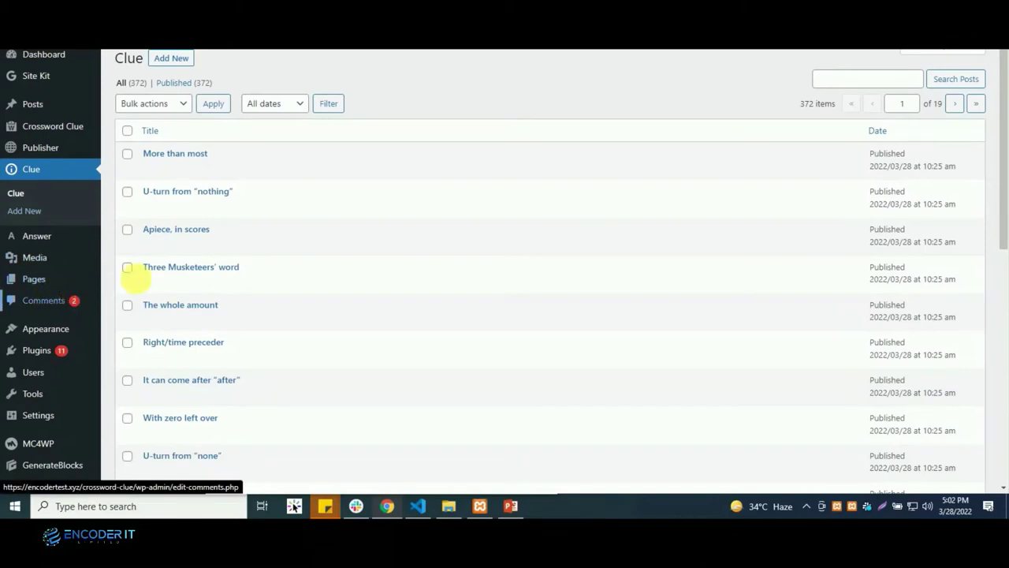
scroll(194, 264, down, 4)
scroll(187, 265, up, 4)
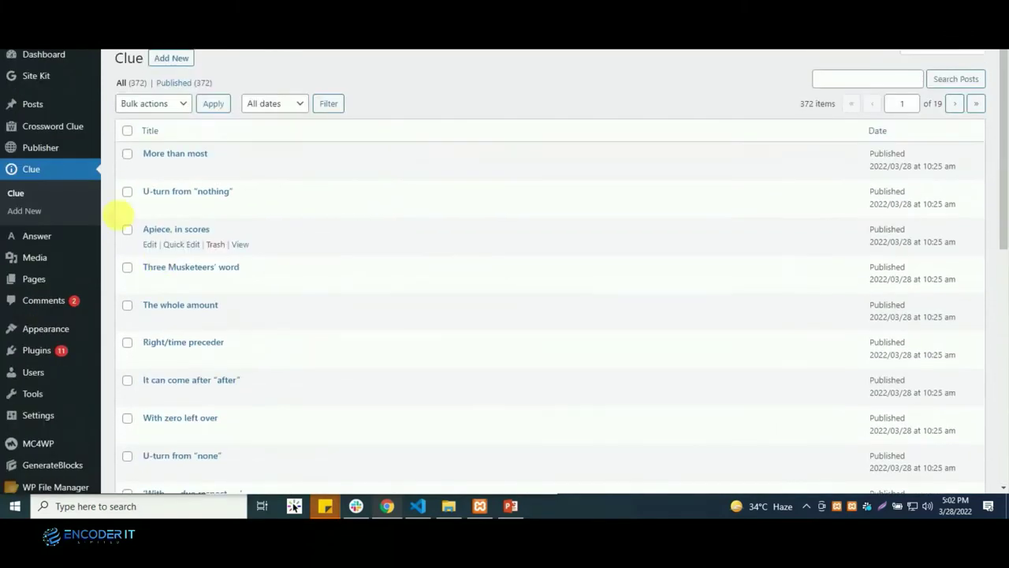
click(43, 132)
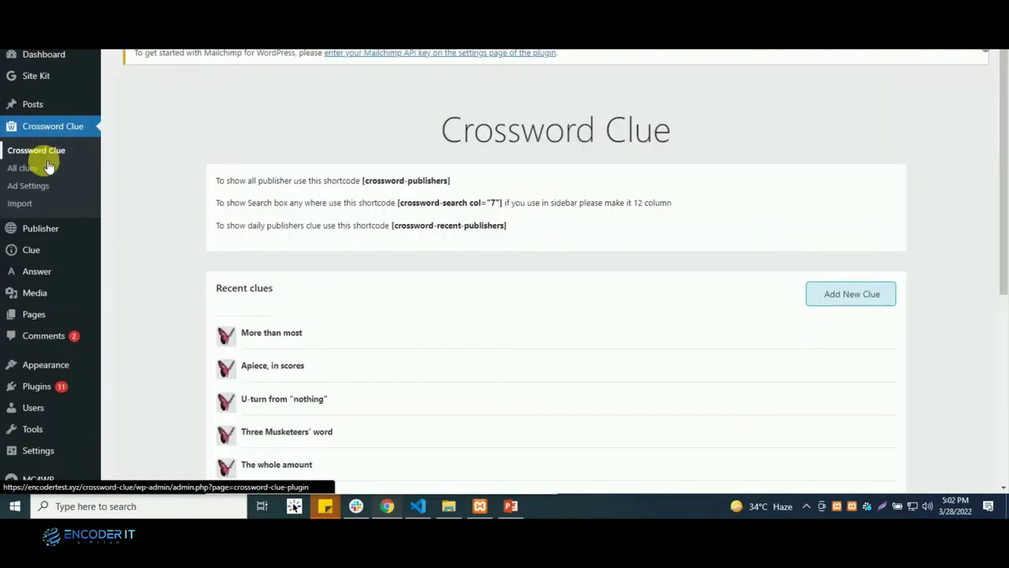
click(46, 230)
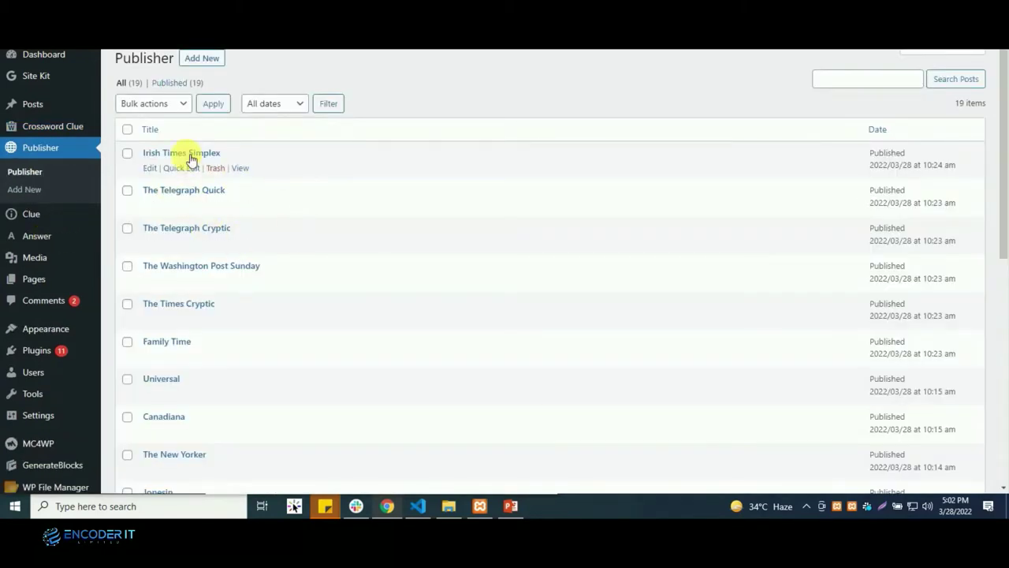
click(211, 66)
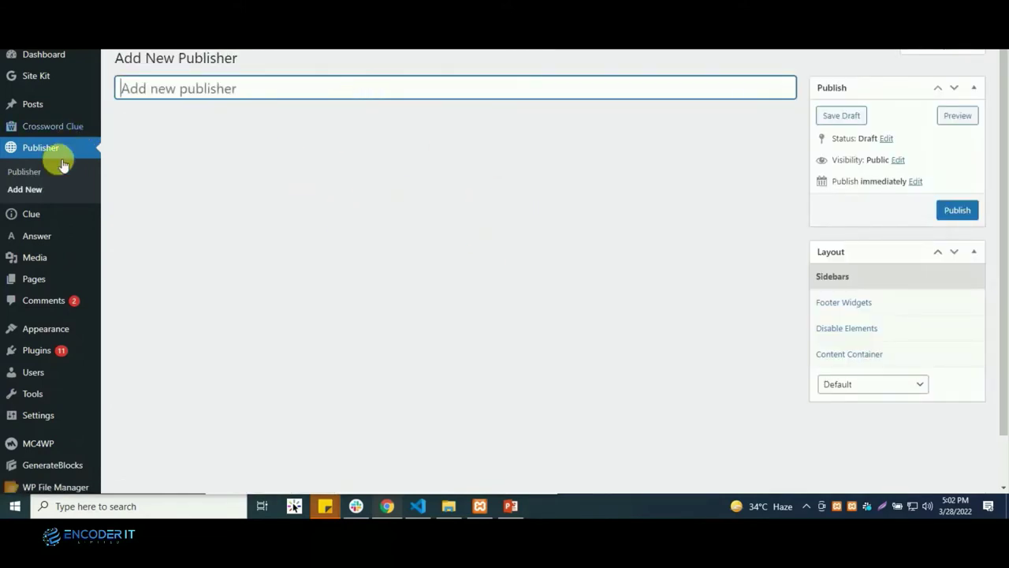
click(44, 220)
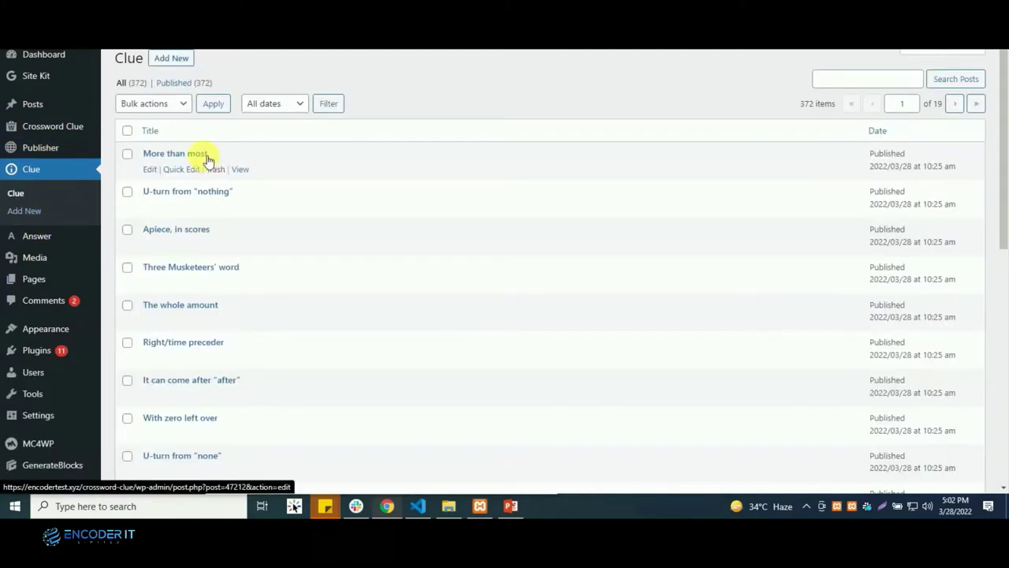
- Give 'More than most' a second publisher row, The Telegraph Quick on 2022-03-31, and update
click(199, 156)
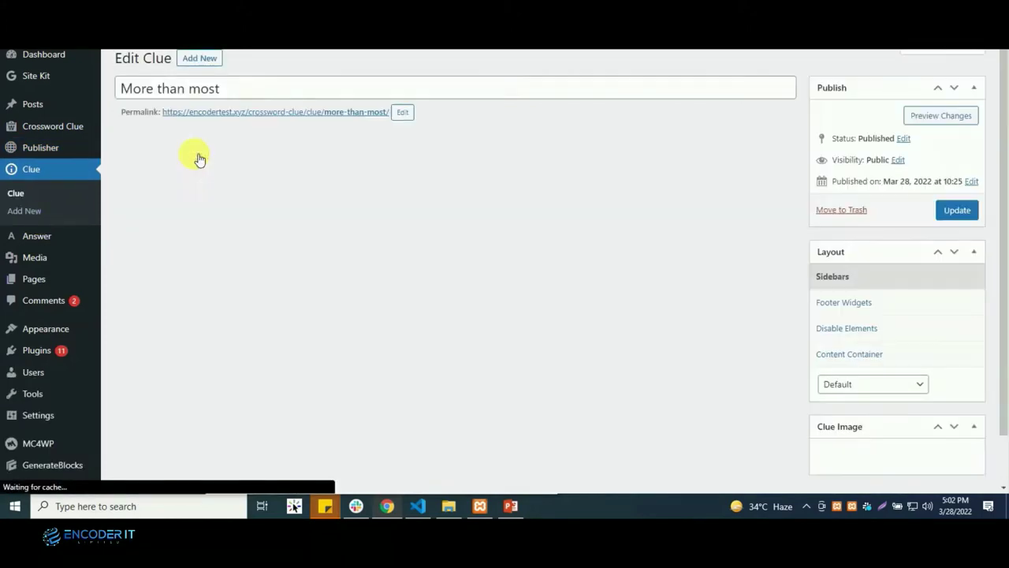
click(271, 92)
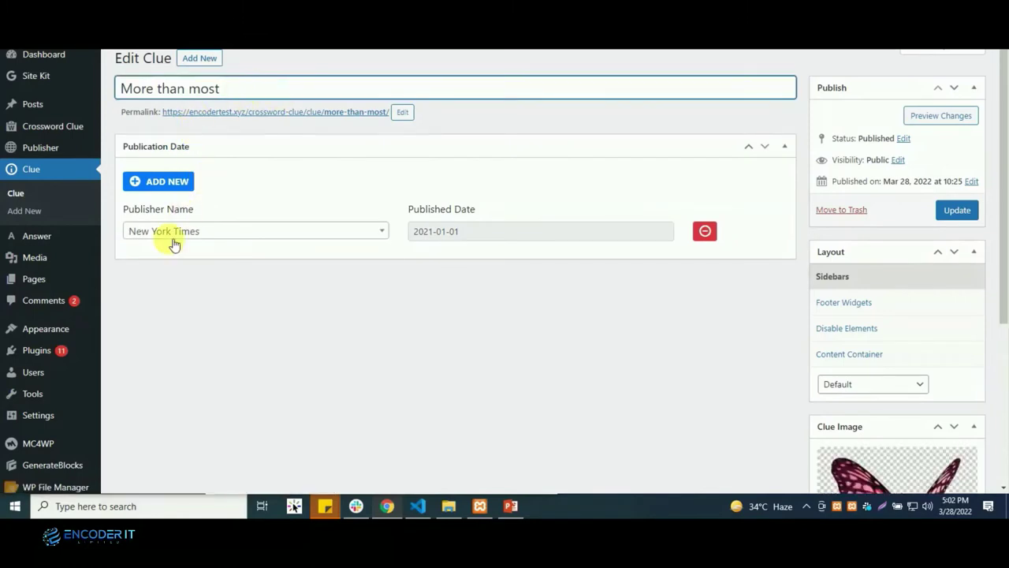
click(167, 182)
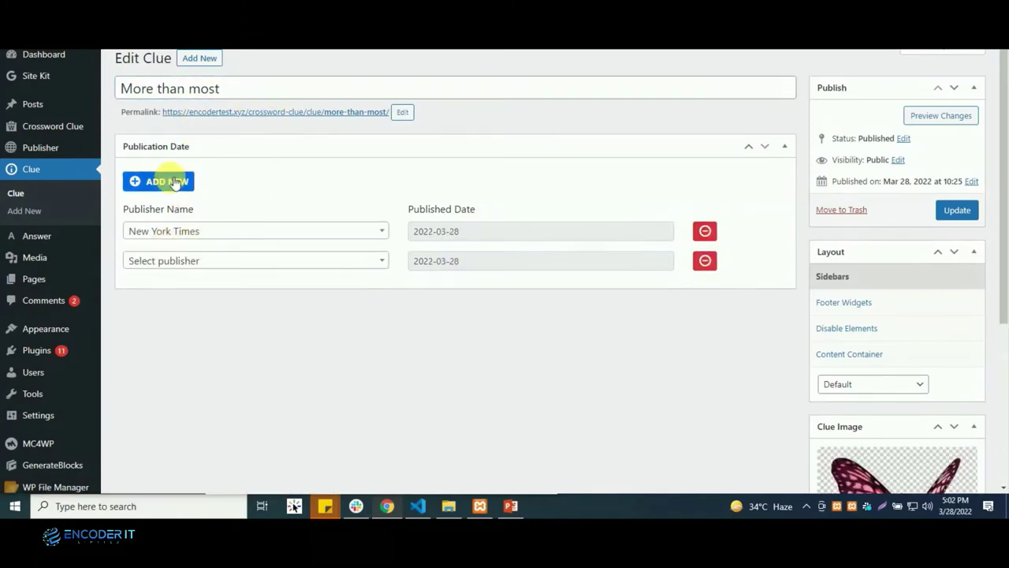
click(228, 261)
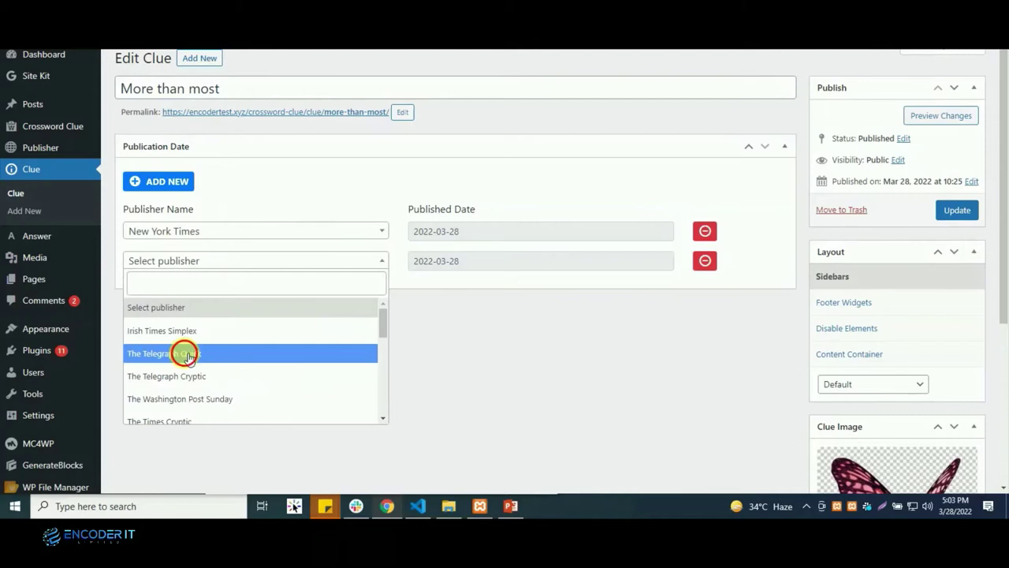
click(212, 354)
click(479, 264)
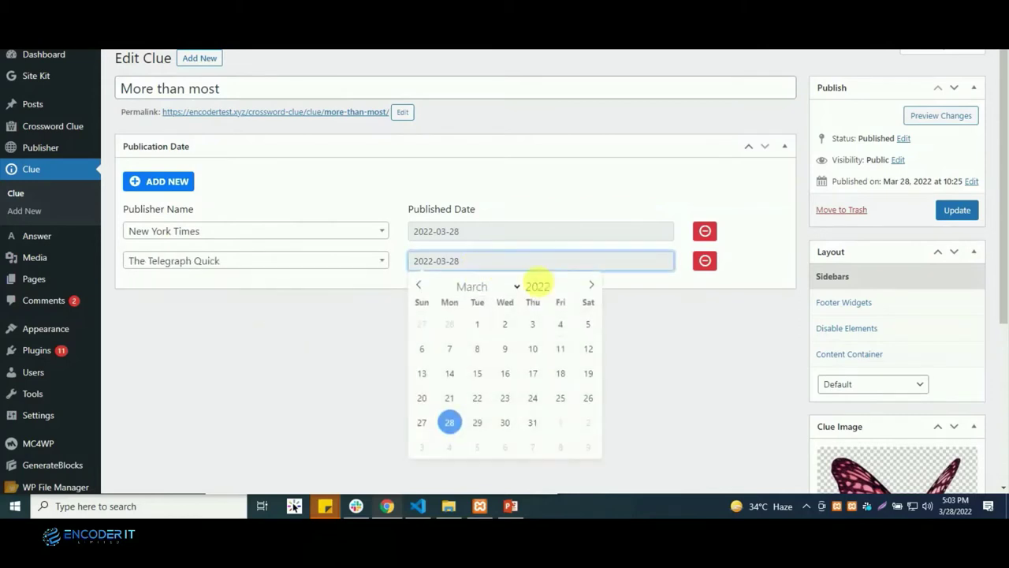
click(524, 424)
click(955, 211)
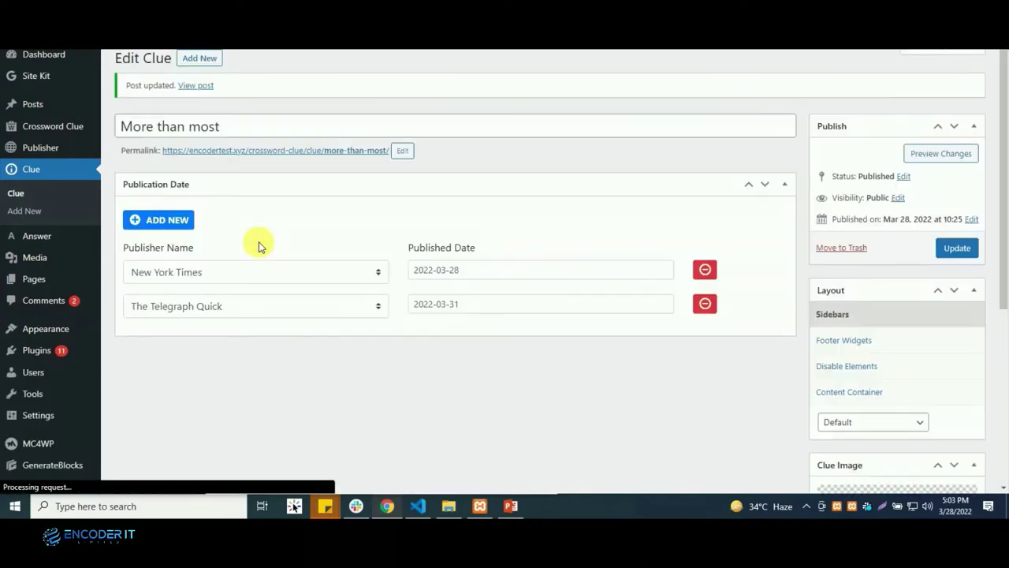
click(38, 238)
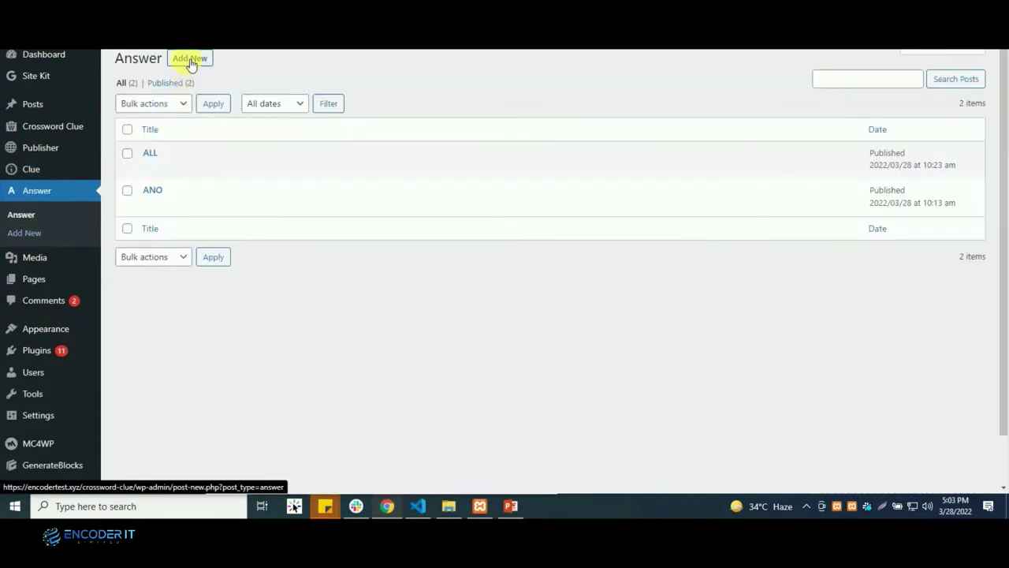
- Edit the answer ALL and look over its linked clues, starting with More than most
click(150, 154)
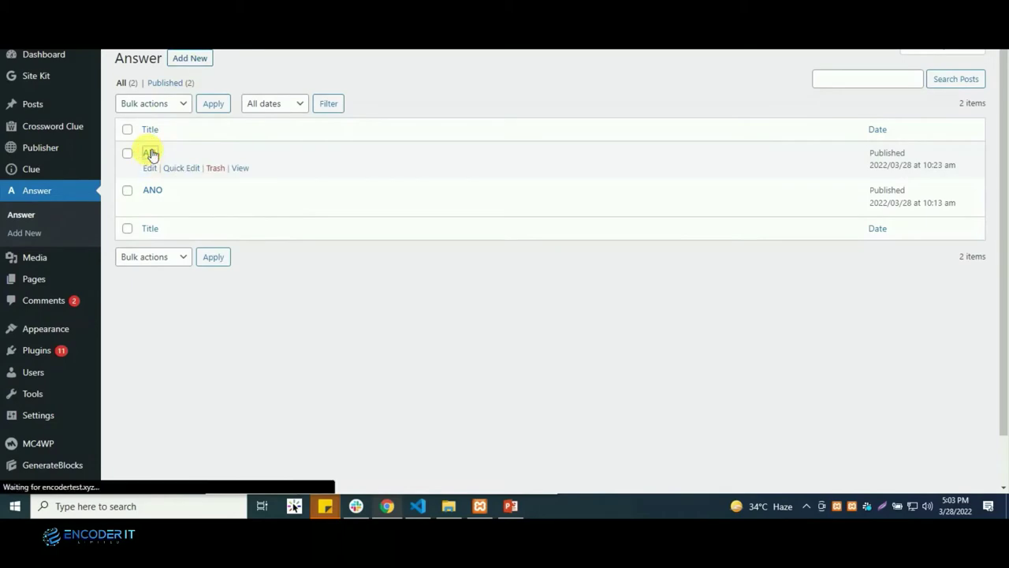
scroll(416, 283, down, 1)
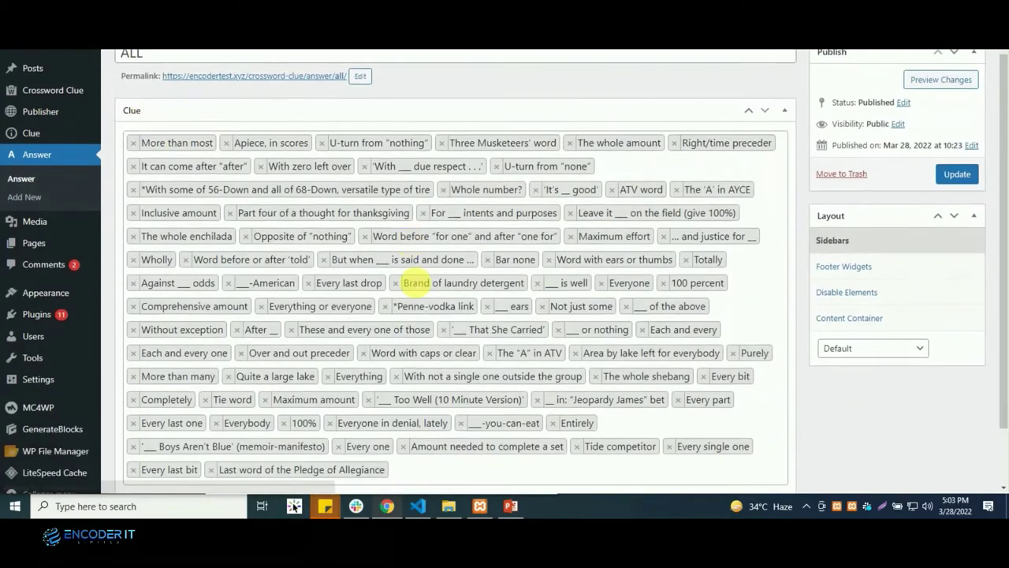
scroll(209, 249, up, 1)
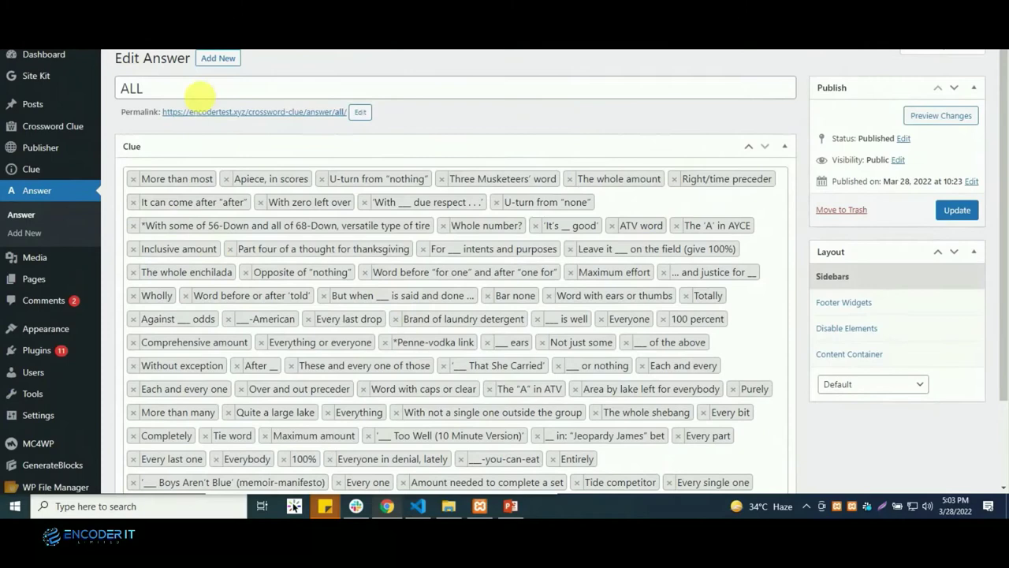
- Create answer 'test', choose the clue 'Apiece, in scores', and publish it
click(206, 60)
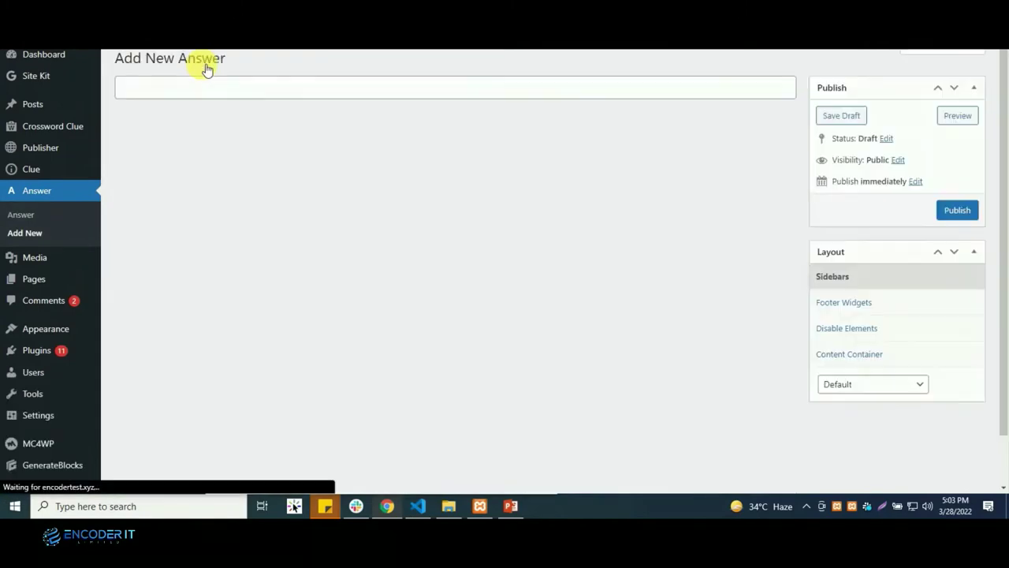
click(219, 95)
text(te)
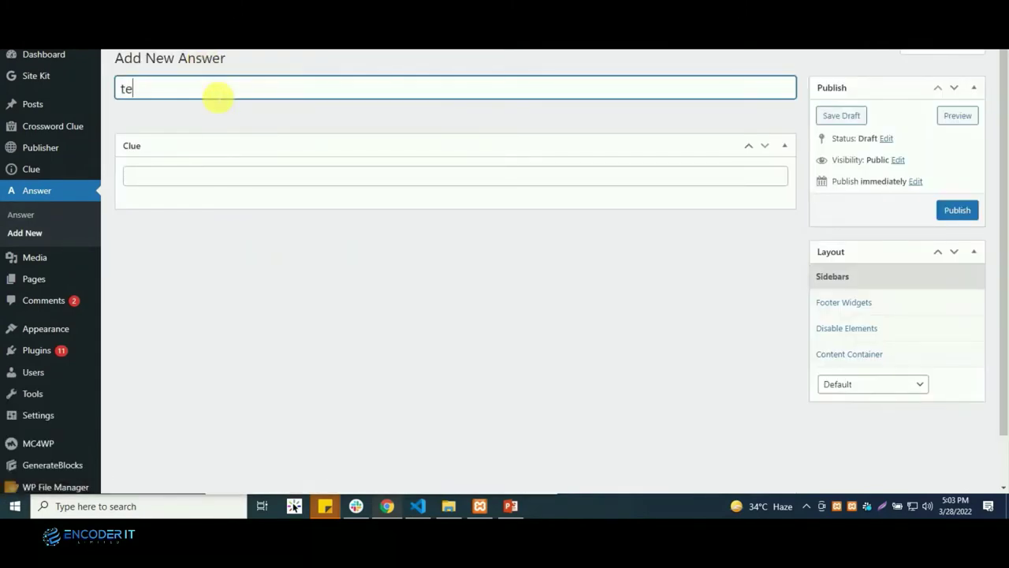
text(st)
click(210, 176)
click(211, 178)
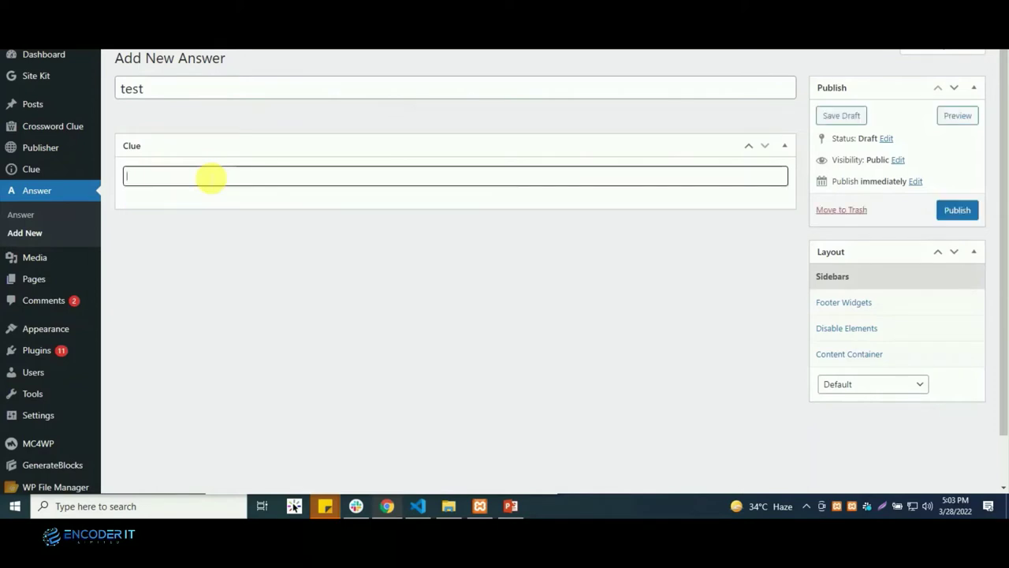
click(212, 177)
click(200, 235)
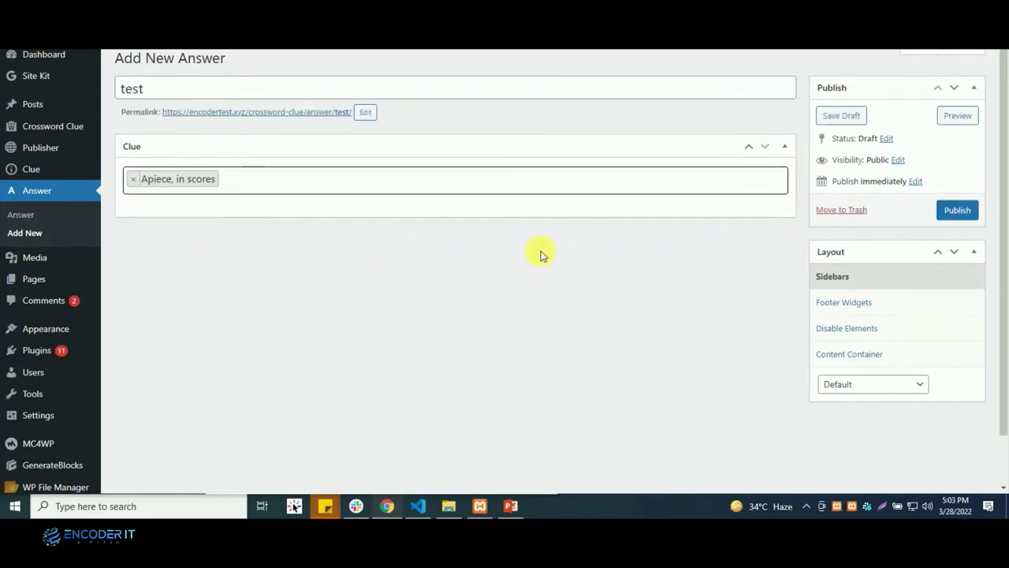
click(957, 210)
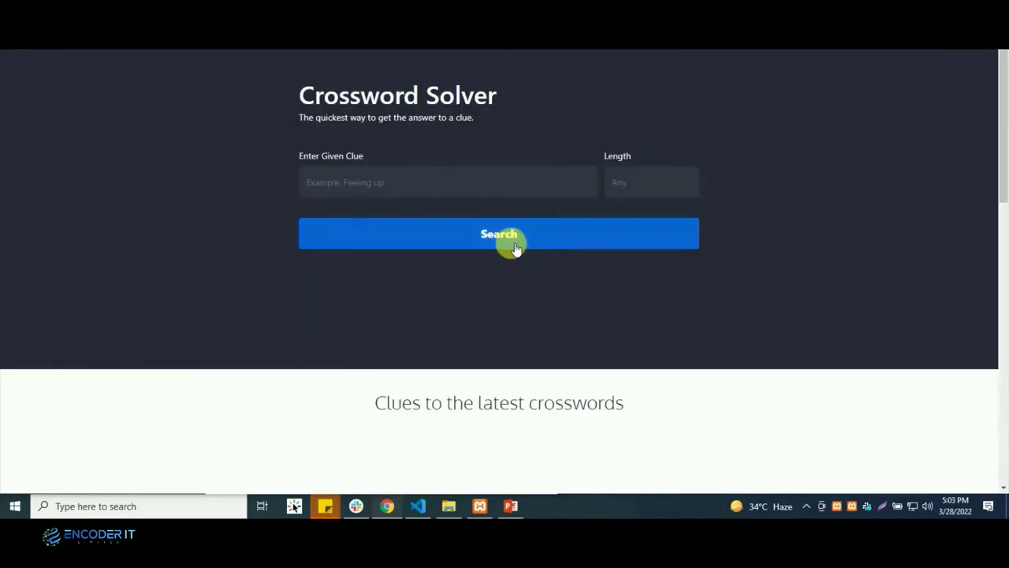
- Scroll to the latest crosswords on the front page and open The Telegraph Quick's crossword list
scroll(537, 143, down, 1)
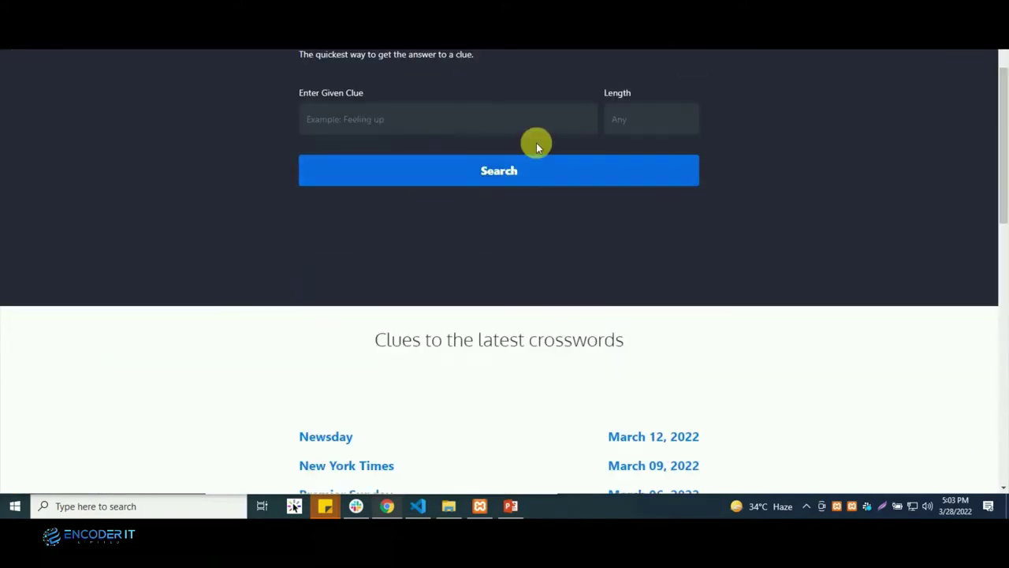
scroll(535, 142, down, 2)
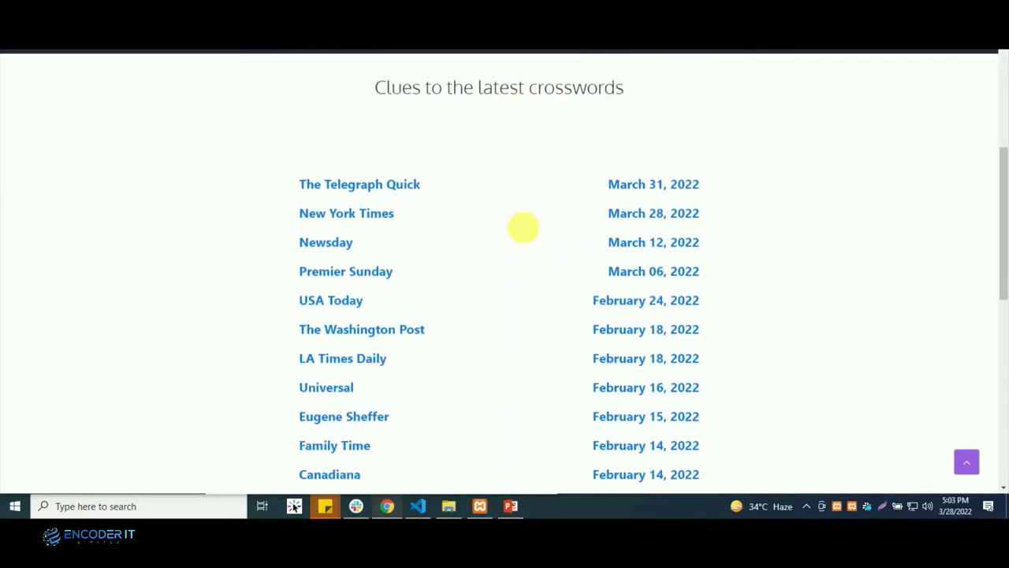
scroll(523, 228, down, 1)
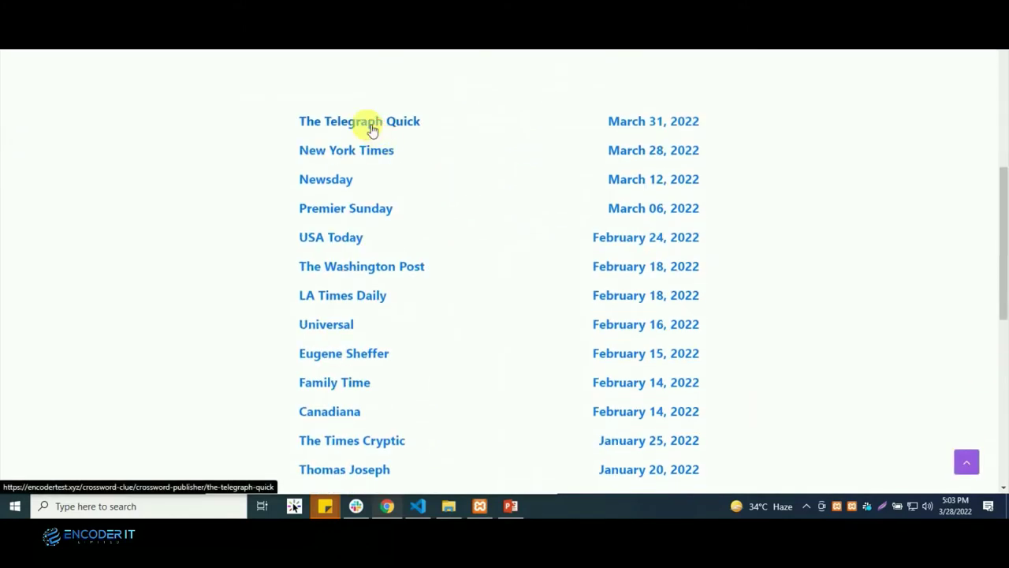
click(373, 130)
click(367, 120)
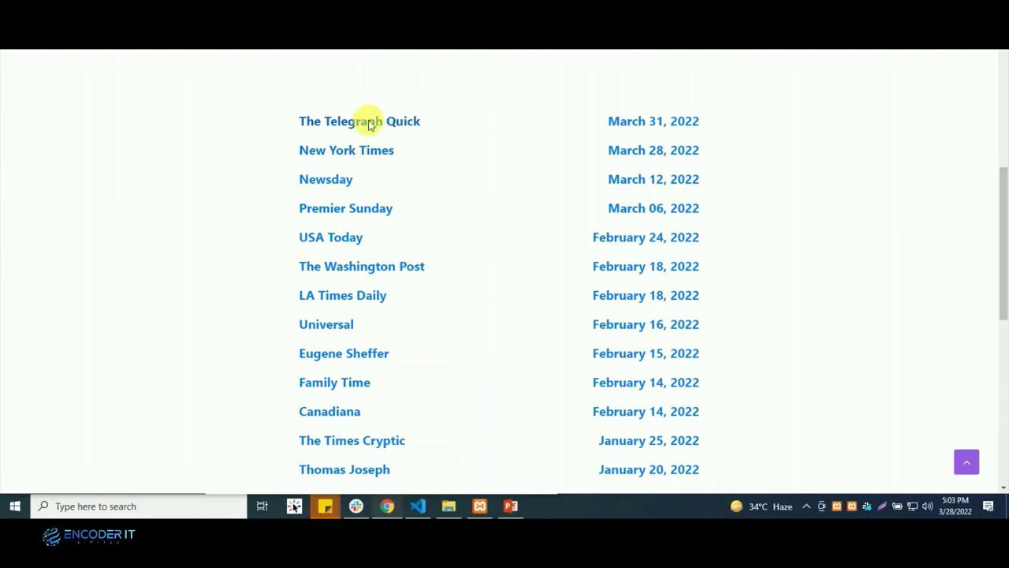
scroll(367, 121, down, 2)
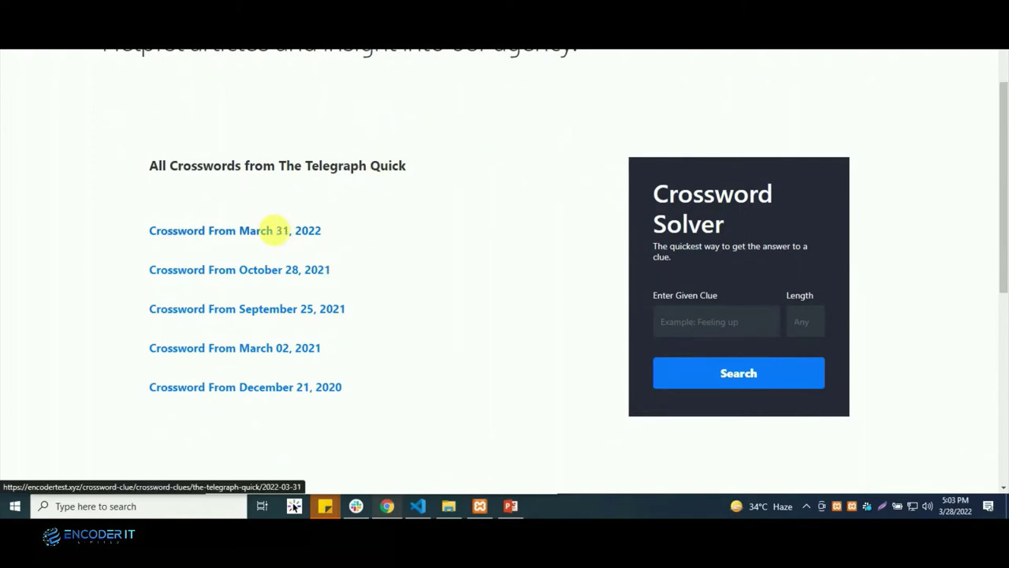
- Open the March 31, 2022 Telegraph Quick crossword and select the More Than Most clue text
click(280, 233)
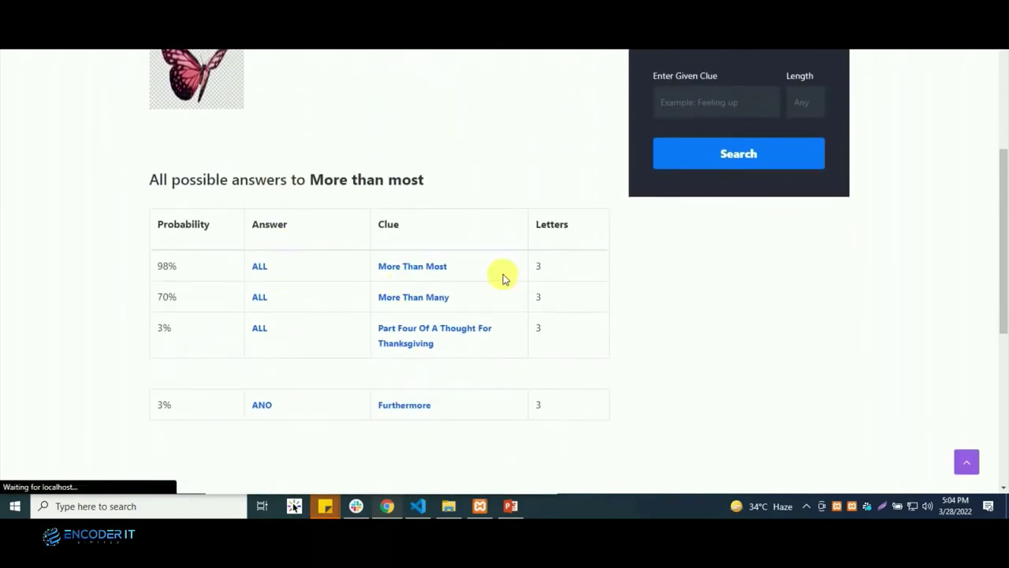
drag(462, 267, 387, 268)
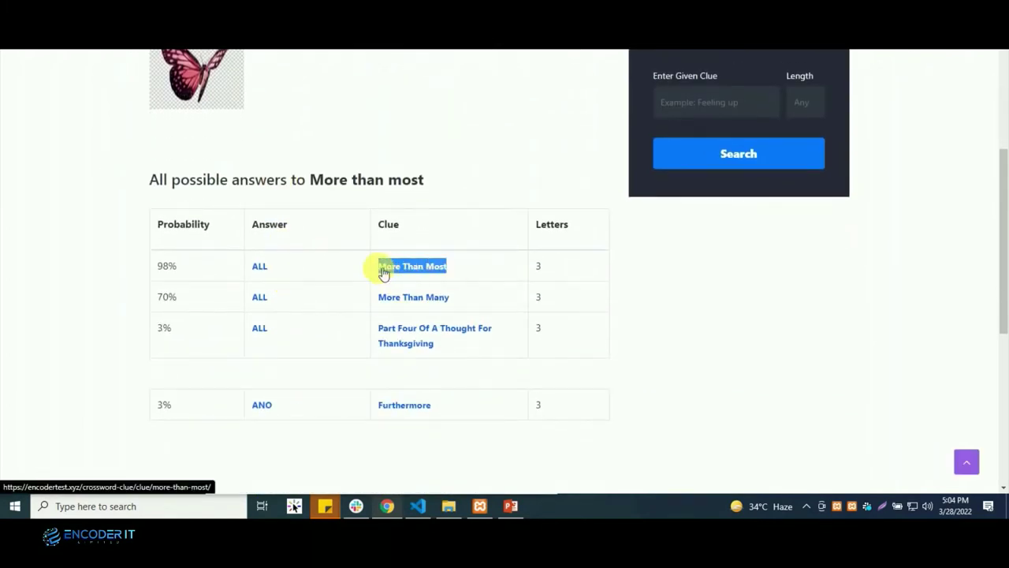
scroll(415, 309, up, 1)
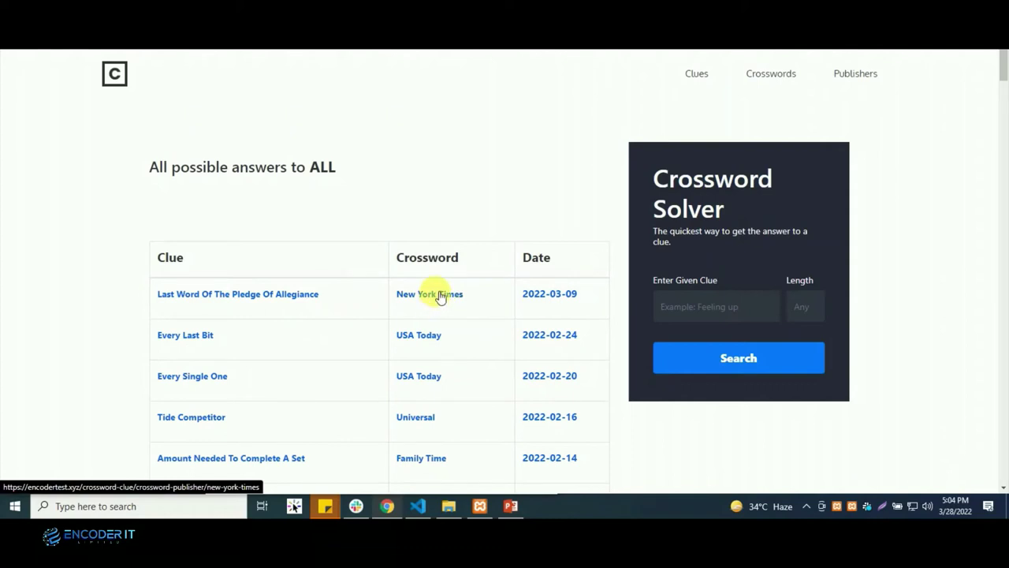
- Highlight the 'All possible answers to ALL' heading and its clue table rows, then clear it
drag(149, 169, 342, 177)
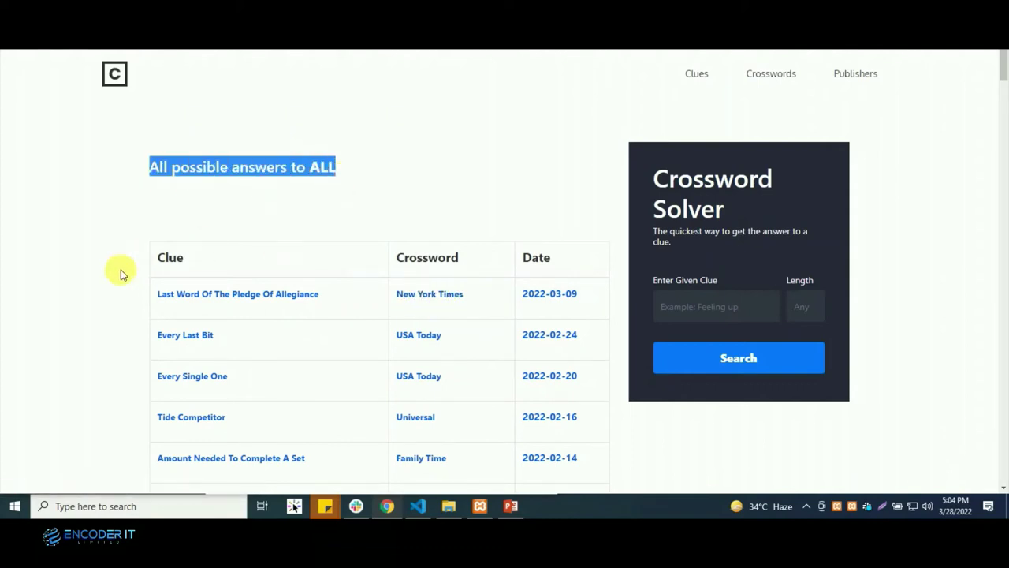
drag(122, 274, 241, 376)
click(586, 277)
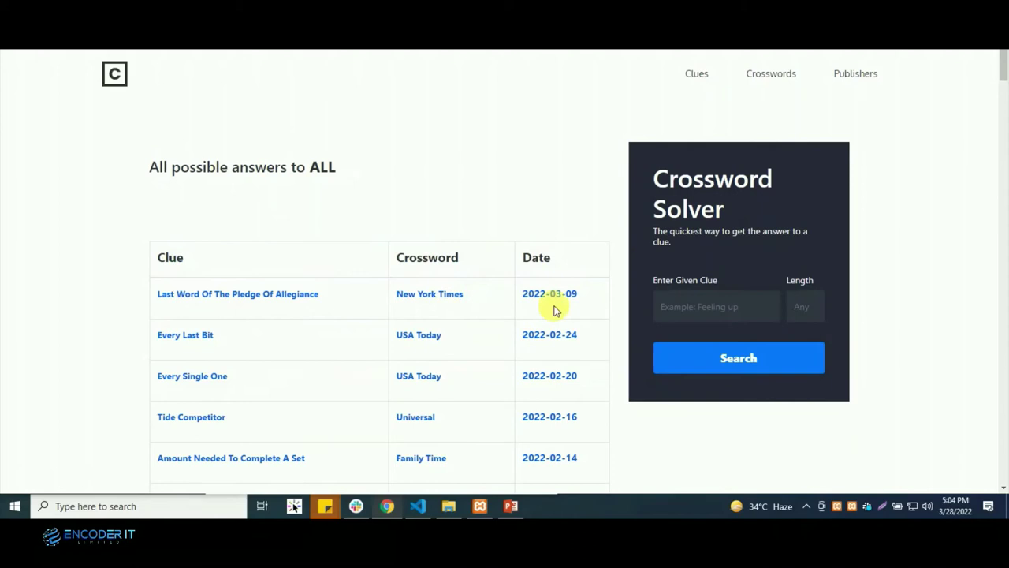
- Open the New York Times crossword list and go to its page 3
click(440, 302)
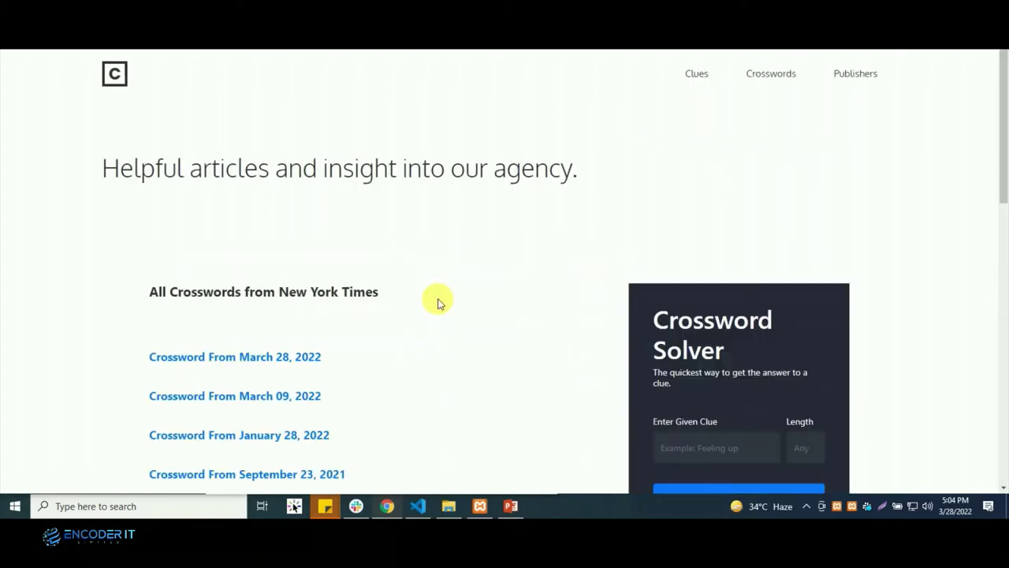
drag(129, 319, 157, 370)
scroll(158, 372, down, 5)
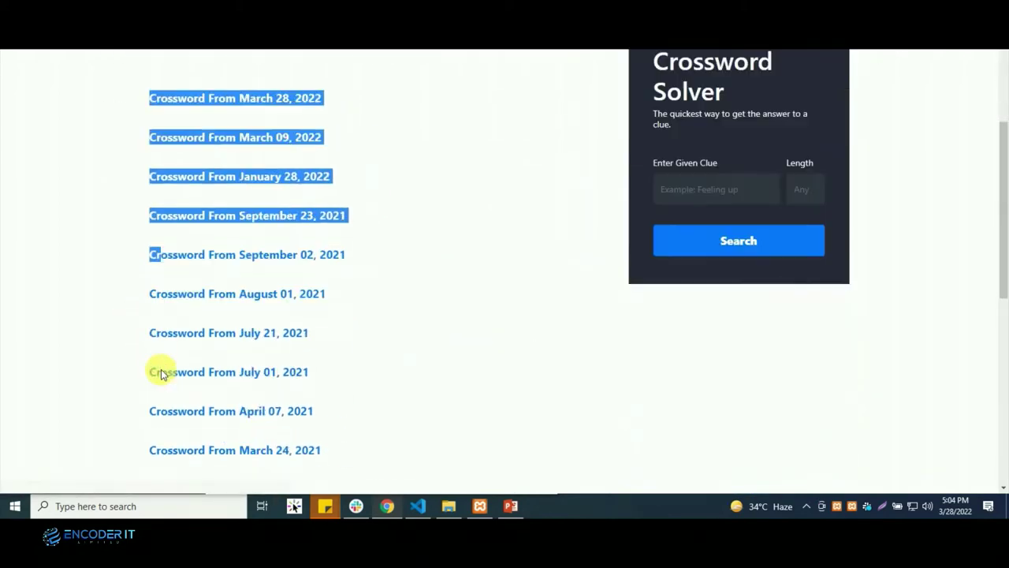
click(207, 347)
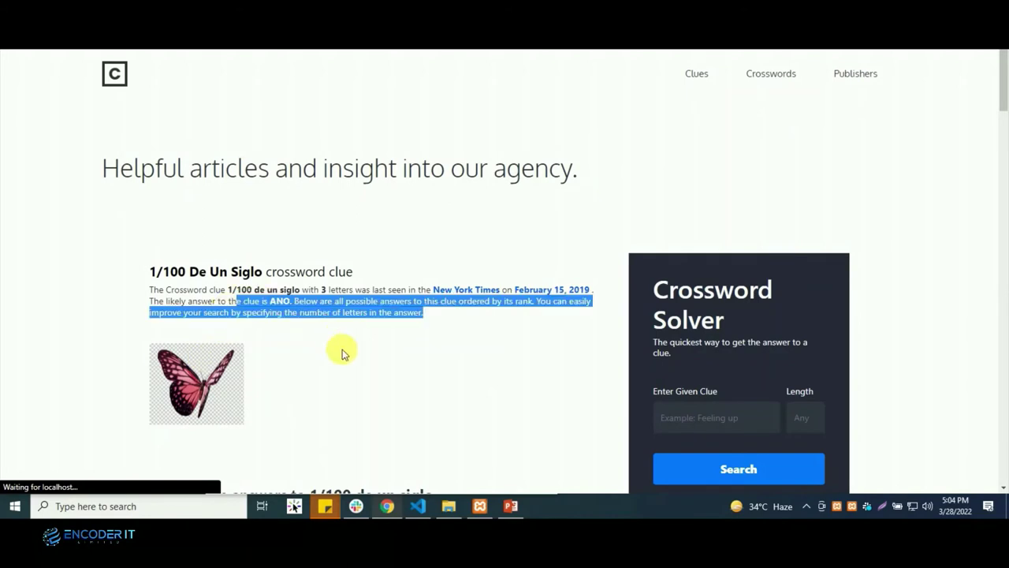
- Look up answers for the clue More Than Most in the Crossword Solver
click(347, 366)
scroll(347, 368, down, 2)
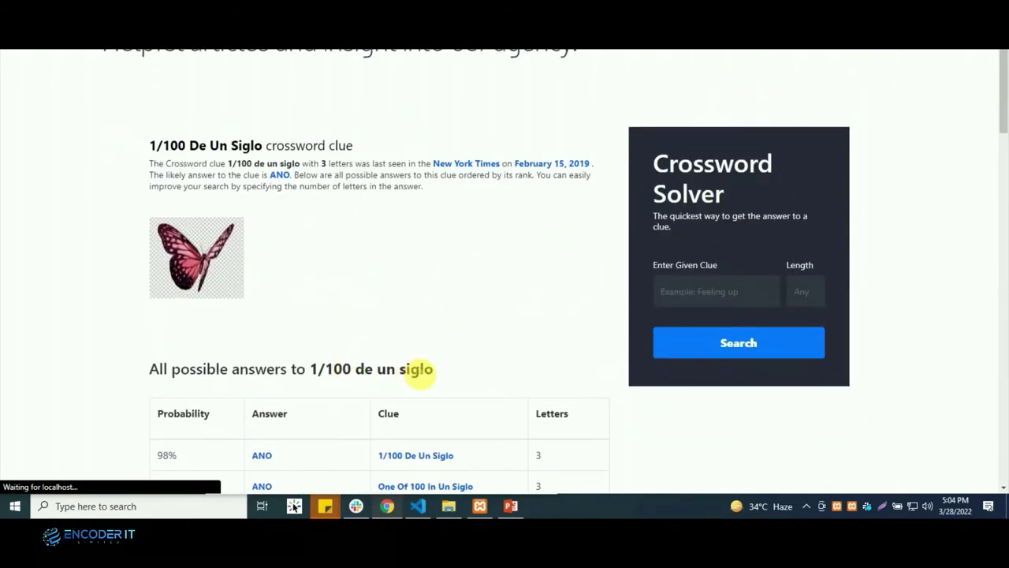
scroll(241, 293, up, 1)
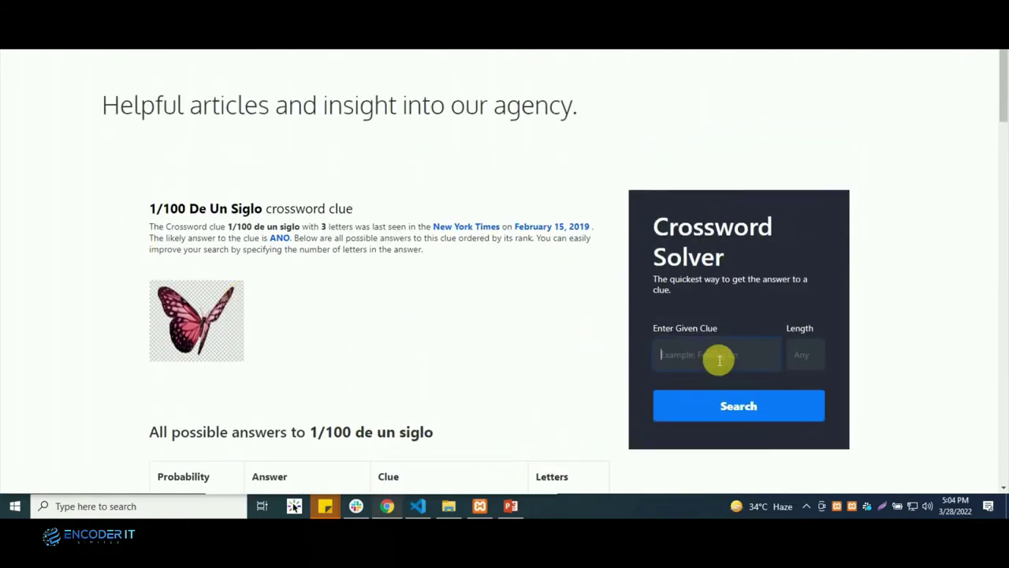
click(718, 407)
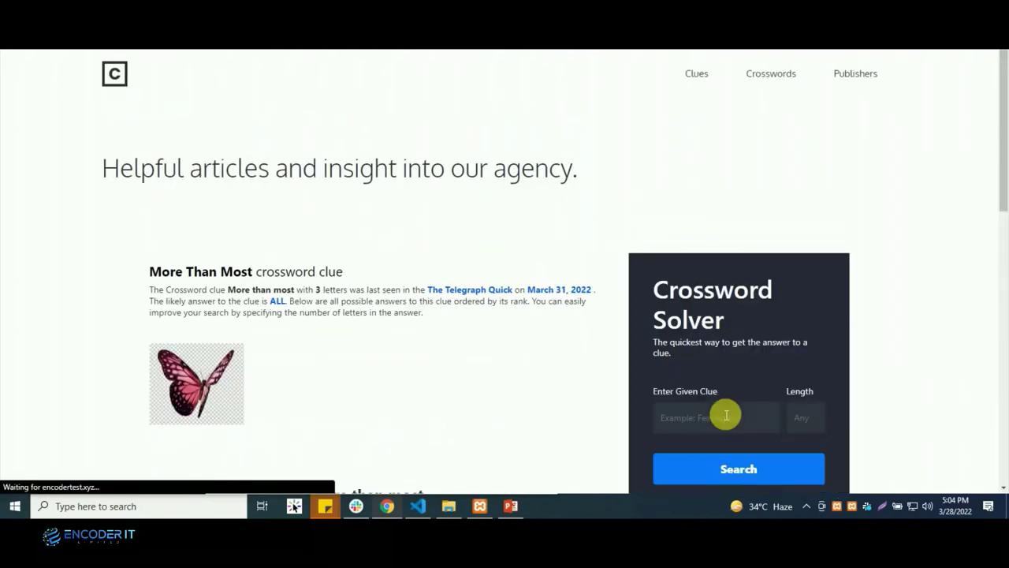
drag(344, 271, 235, 273)
click(235, 272)
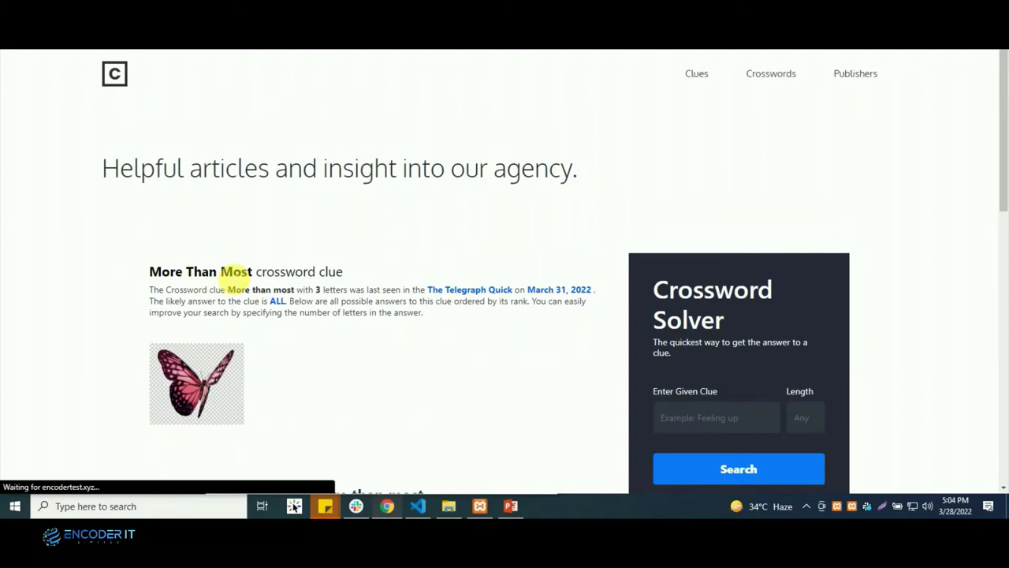
- Search the solver for the clue 'mor' and scroll through the results
click(712, 426)
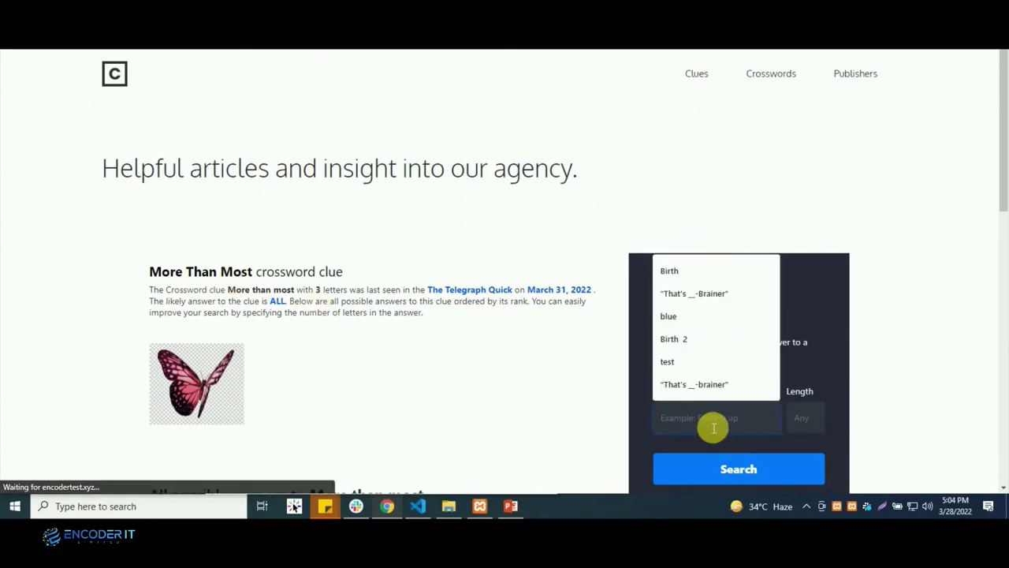
text(more)
key(Return)
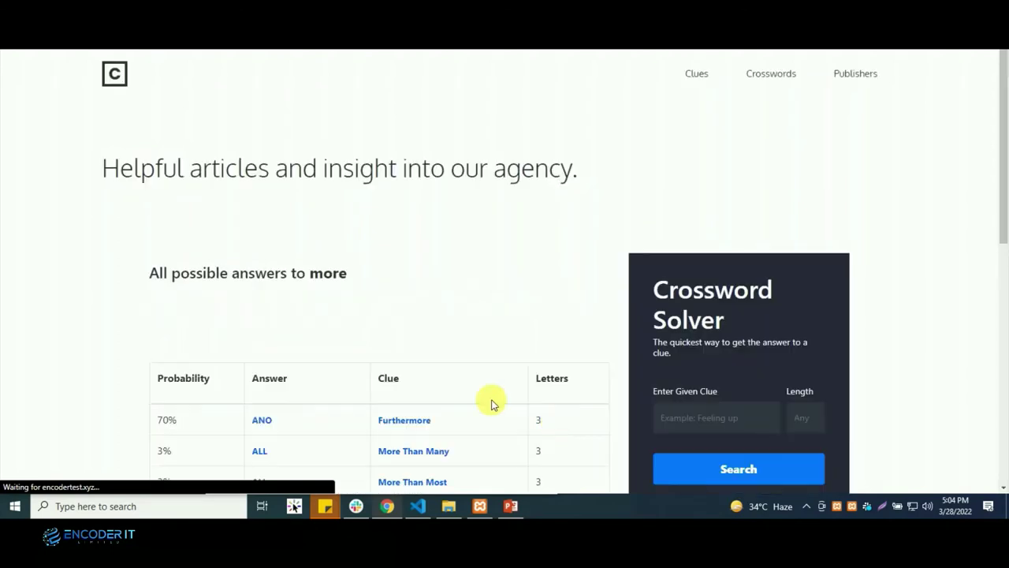
drag(177, 273, 282, 273)
click(282, 273)
scroll(285, 277, down, 3)
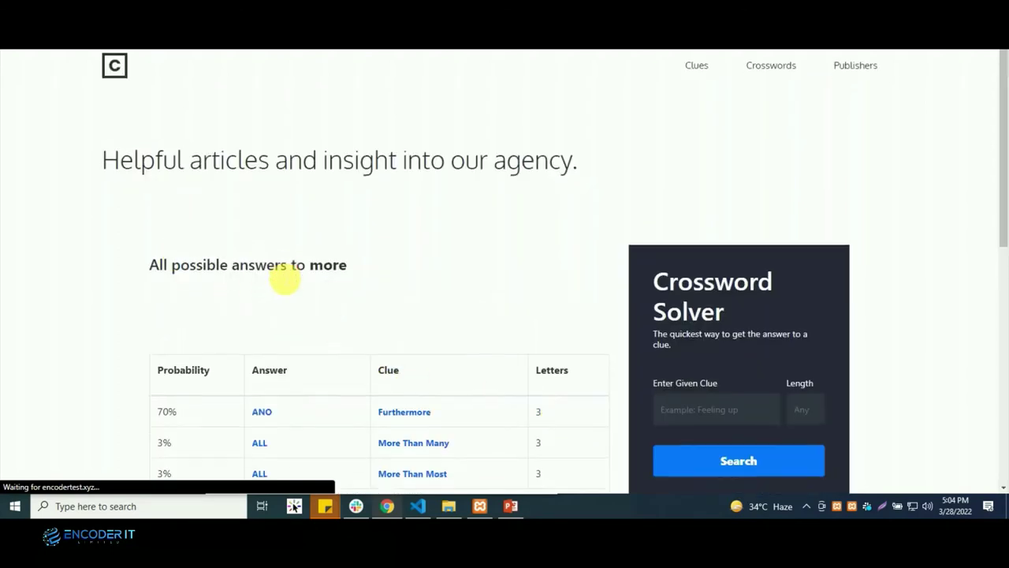
- Open the More Than Many clue page, showing answer ALL from the Wall Street Journal
click(436, 267)
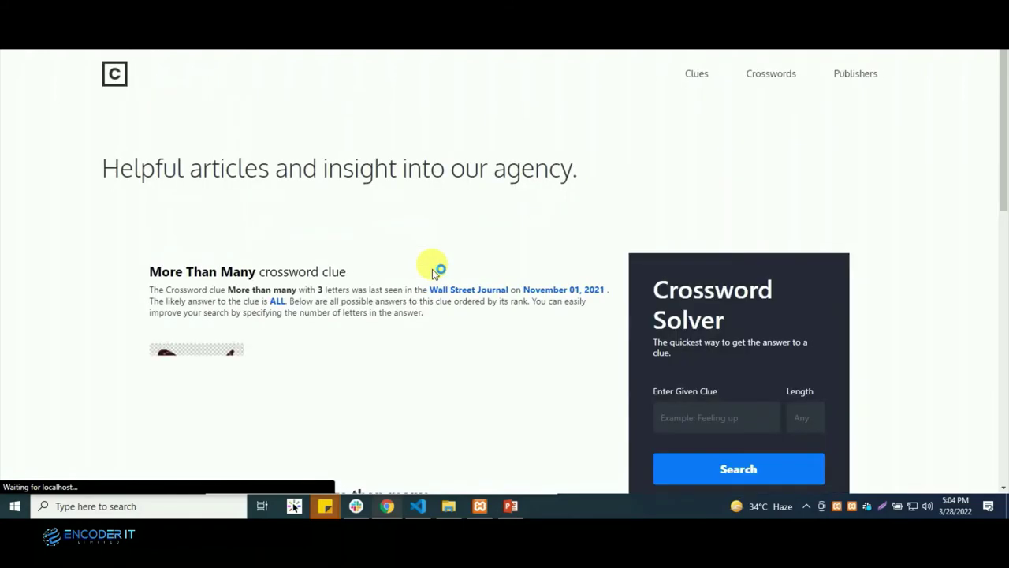
scroll(434, 268, down, 5)
scroll(431, 265, down, 1)
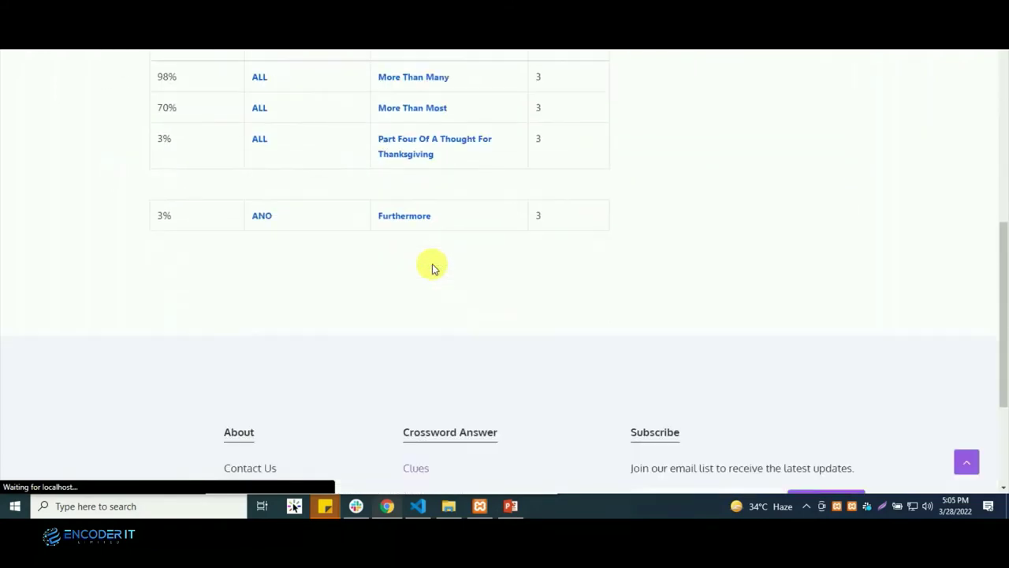
scroll(431, 265, up, 7)
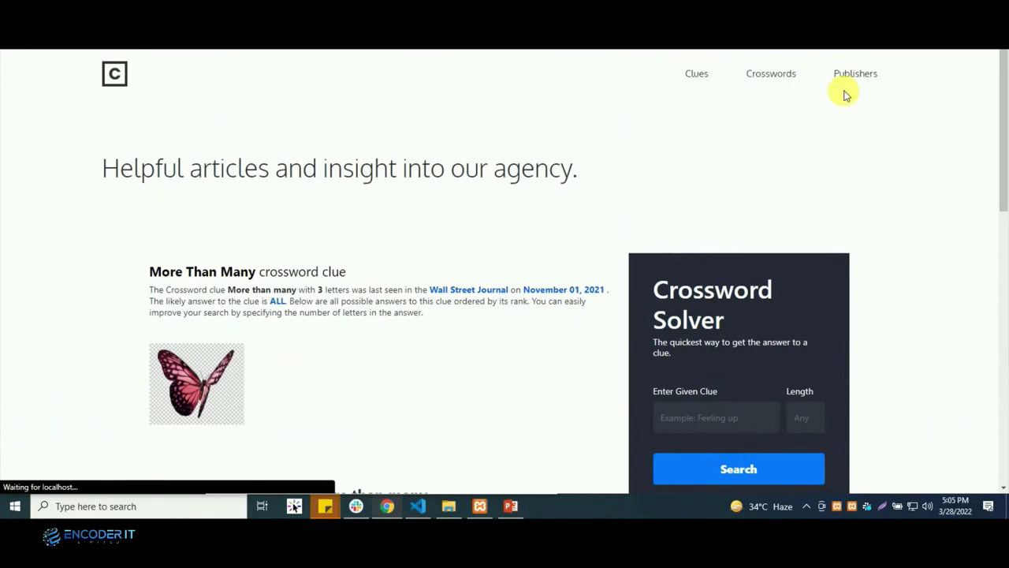
click(854, 79)
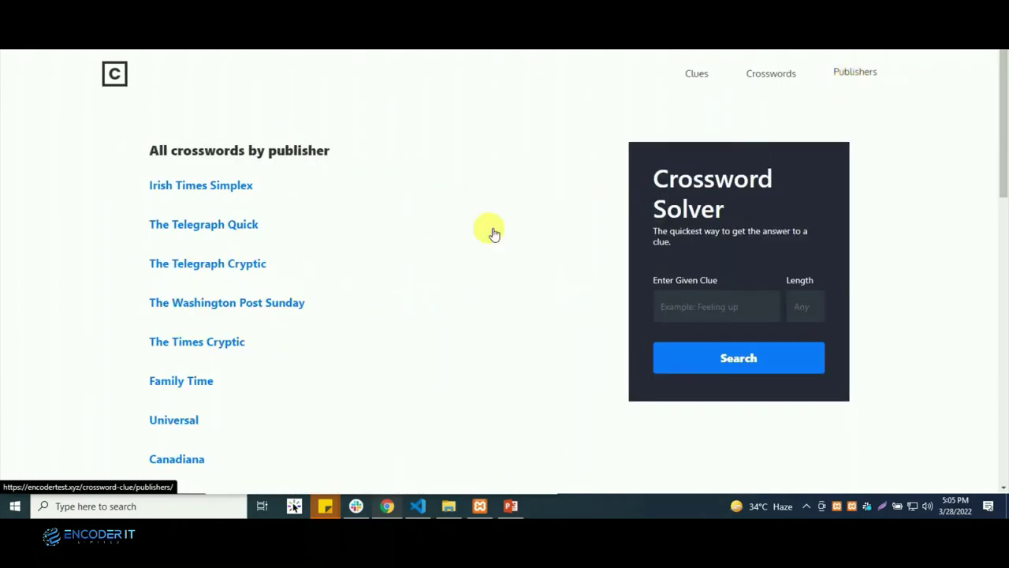
- Visit The Telegraph Quick via Publishers, then search the home-page solver for 'That's __-Brainer'
click(244, 189)
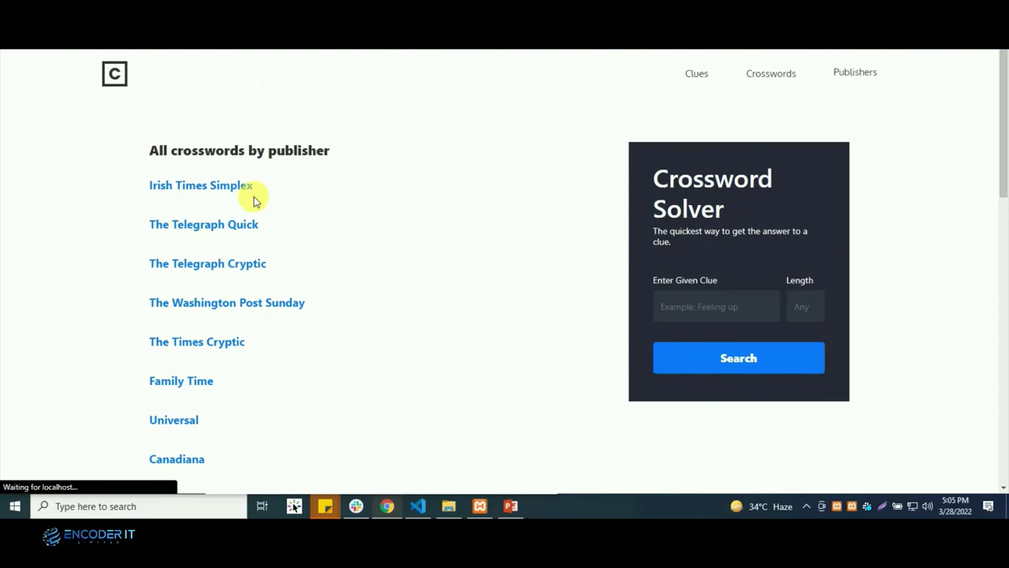
click(222, 227)
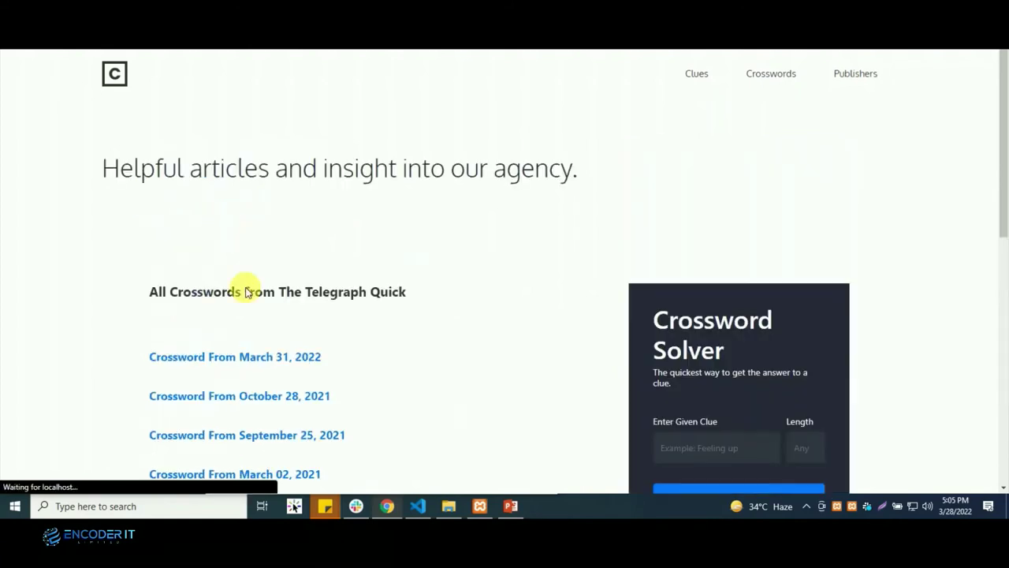
click(120, 81)
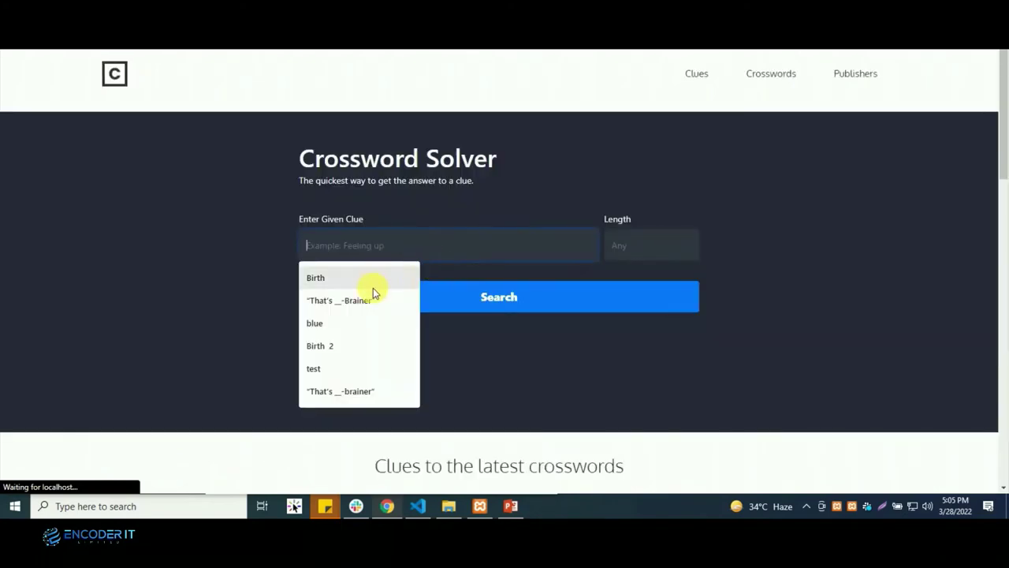
click(363, 300)
click(458, 301)
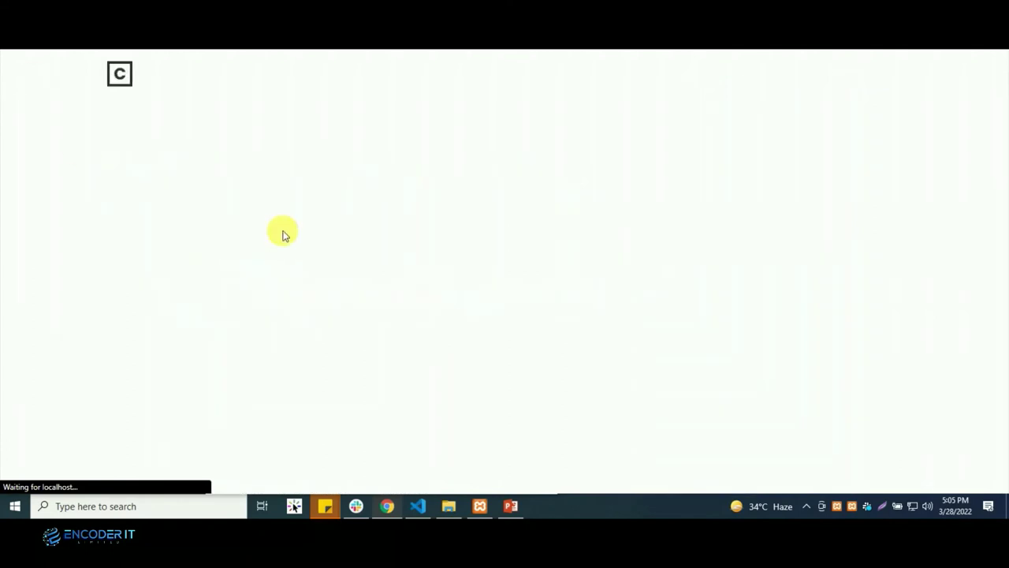
- Open the February 24, 2022 USA Today crossword from the home page
scroll(281, 237, down, 3)
scroll(282, 236, down, 2)
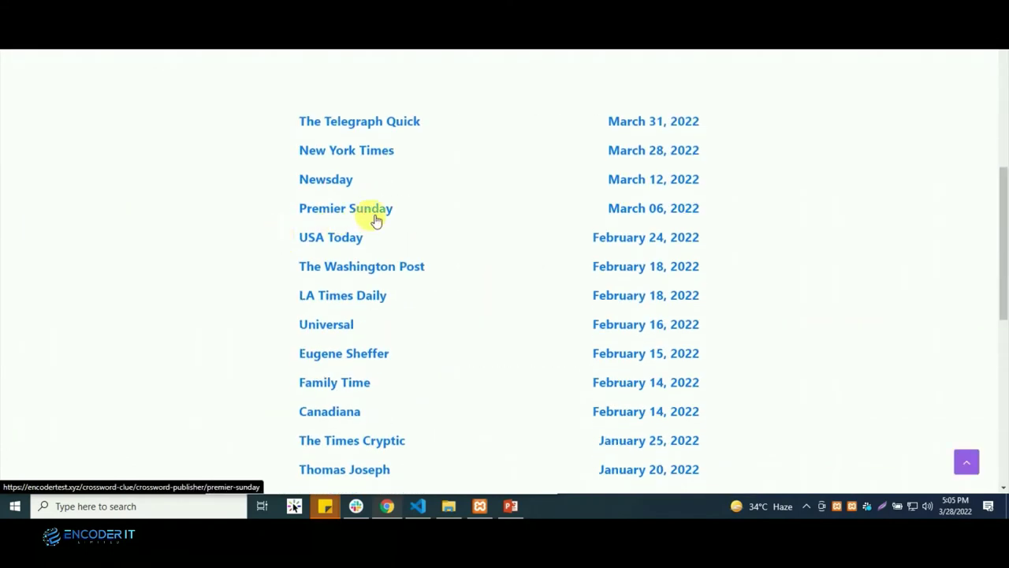
click(646, 238)
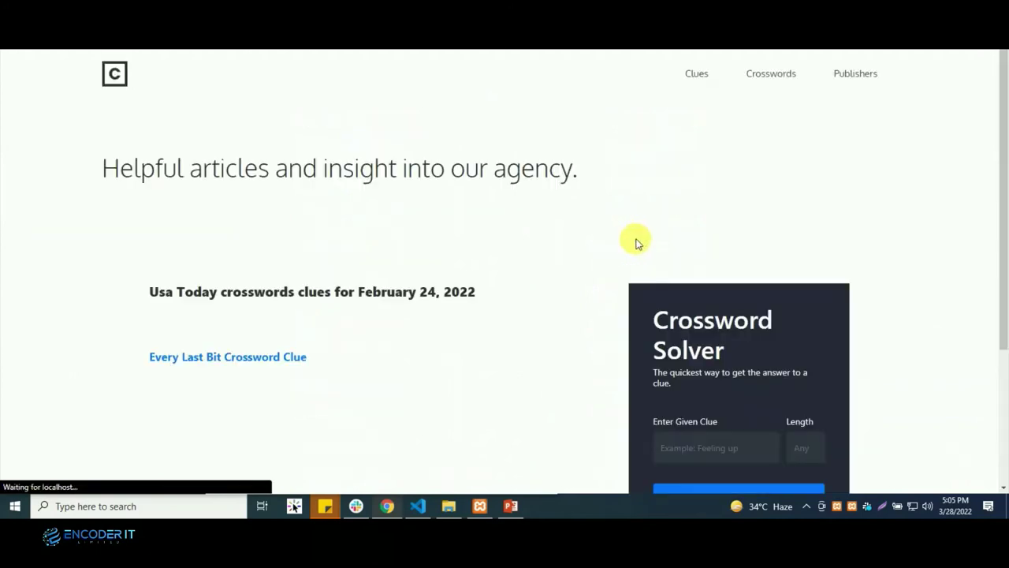
- Go to the Every Last Bit clue page (answer ALL), then the USA Today crosswords list
drag(462, 293, 209, 360)
click(228, 349)
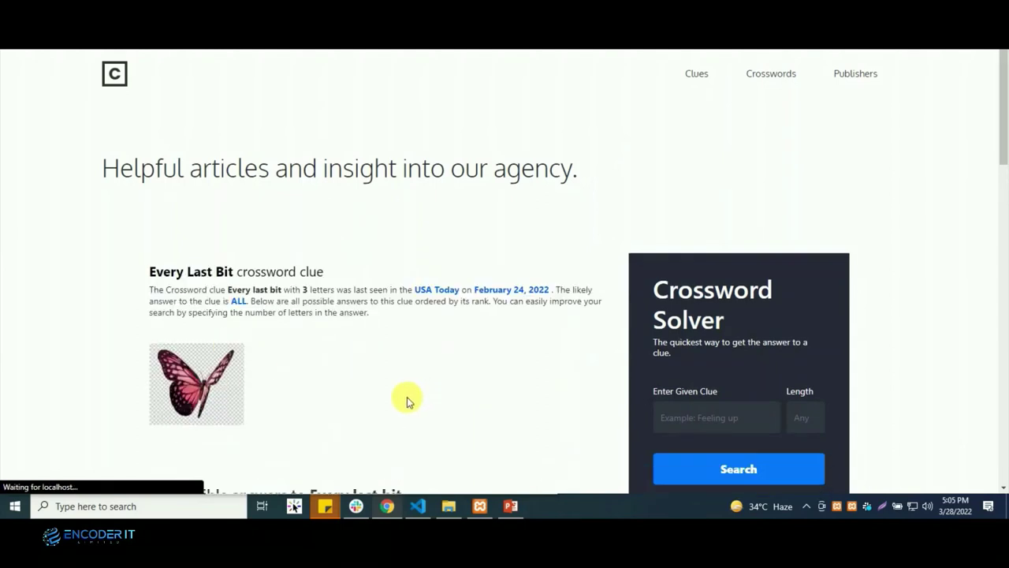
click(427, 293)
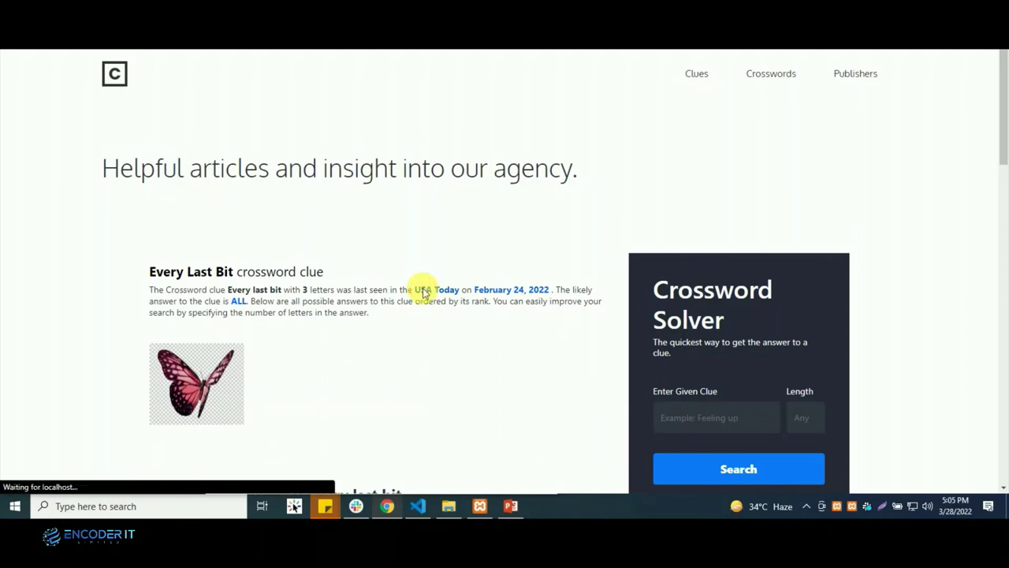